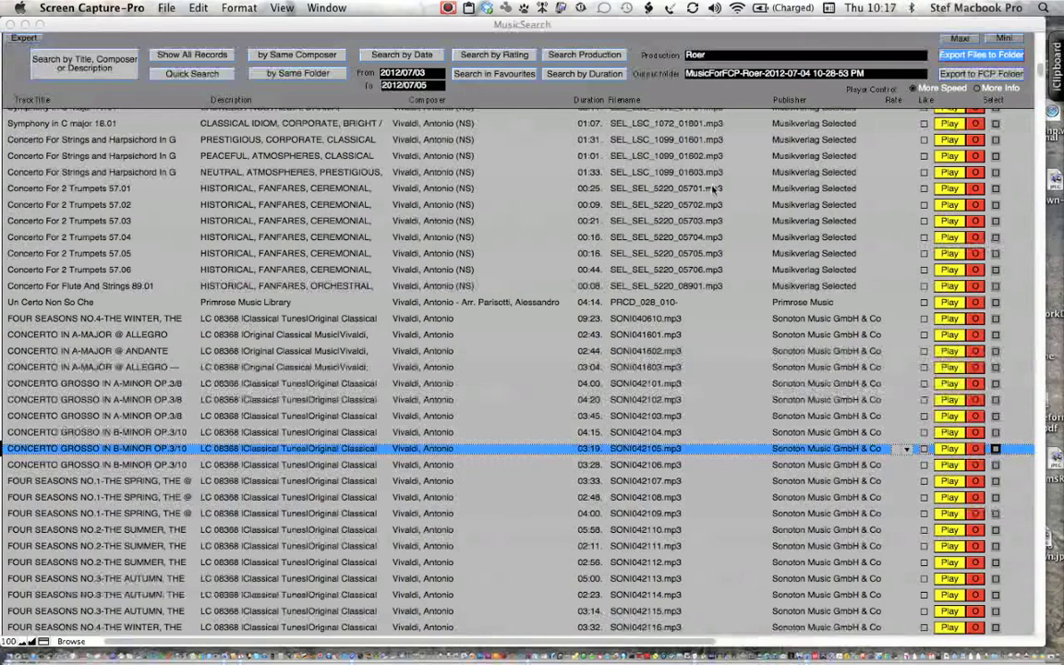
scroll(910, 247, down, 20)
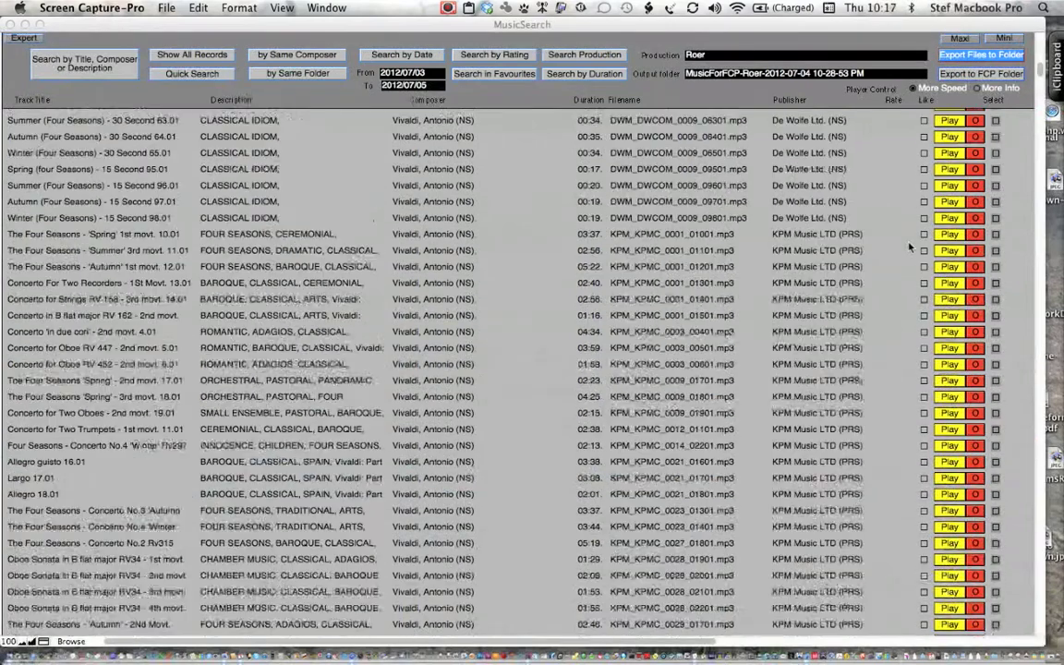
scroll(910, 247, up, 20)
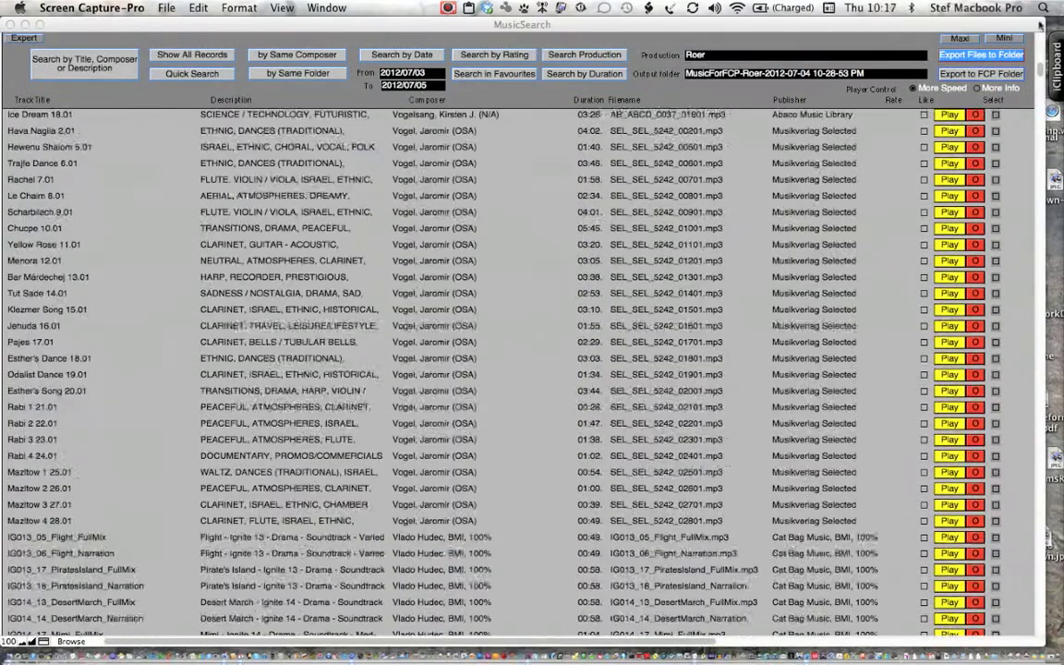
mouse_move(1062, 1)
click(708, 285)
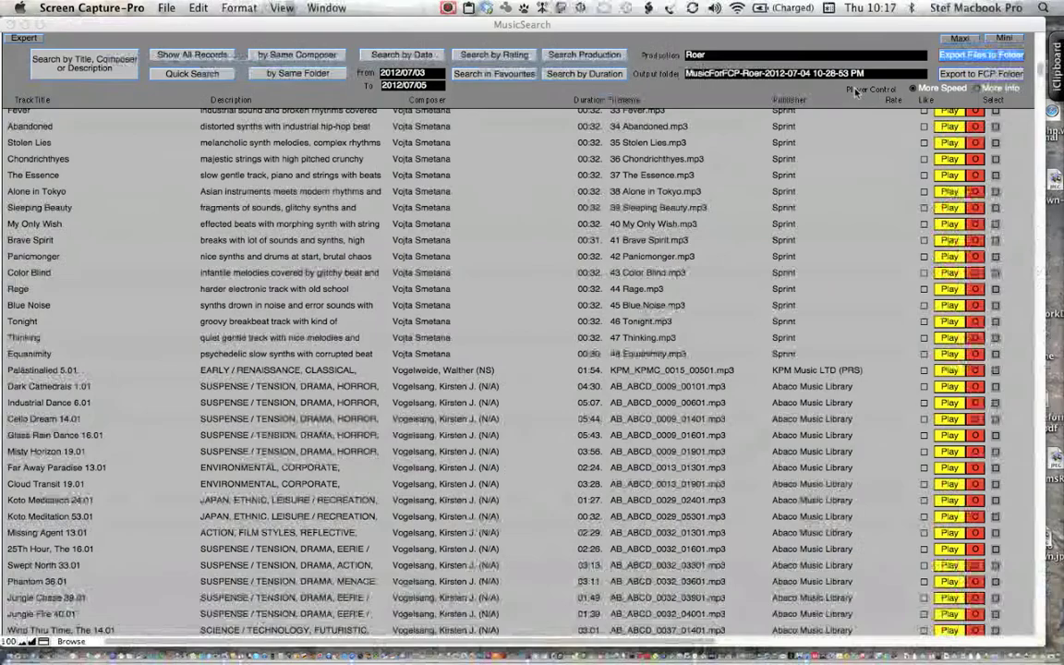
scroll(1039, 42, down, 15)
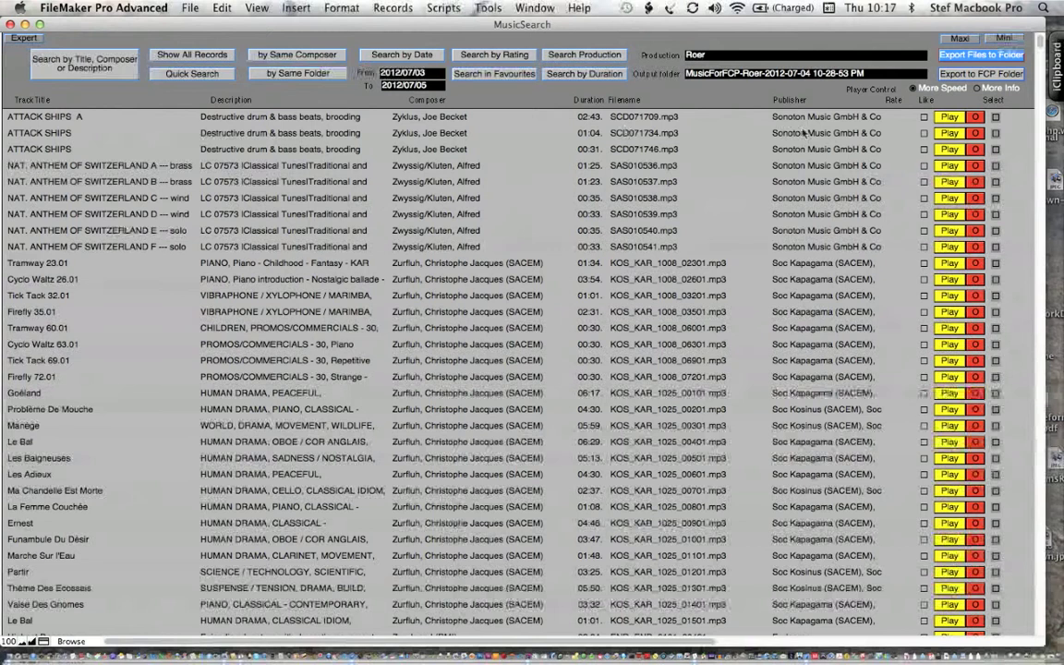
Step: Rate the first track in the list, ATTACK SHIPS A, with a 5
click(898, 116)
click(906, 119)
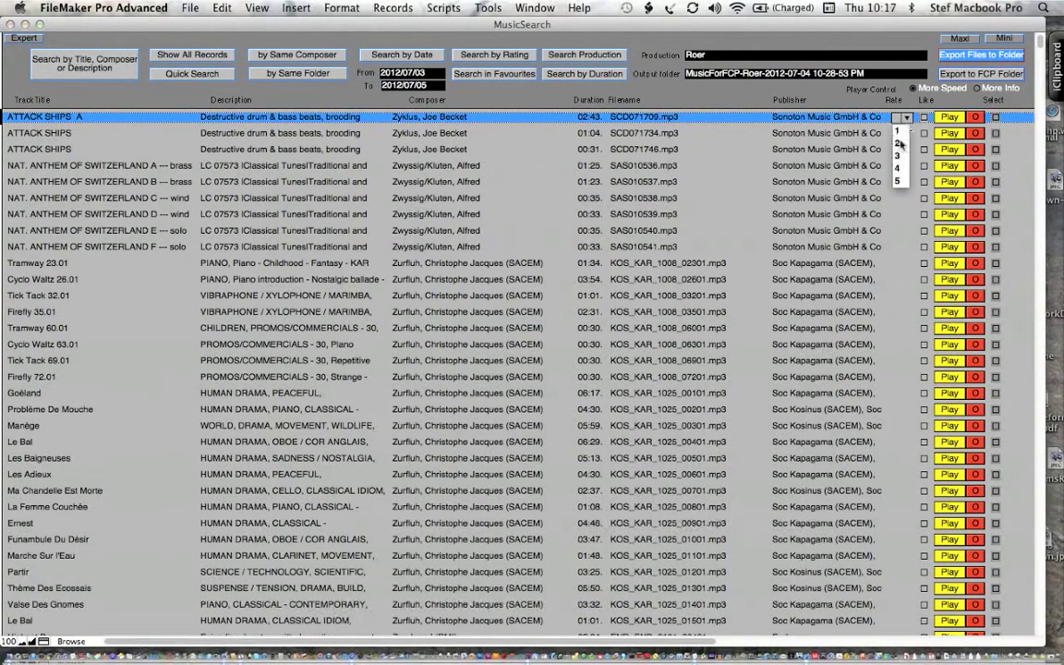
click(898, 156)
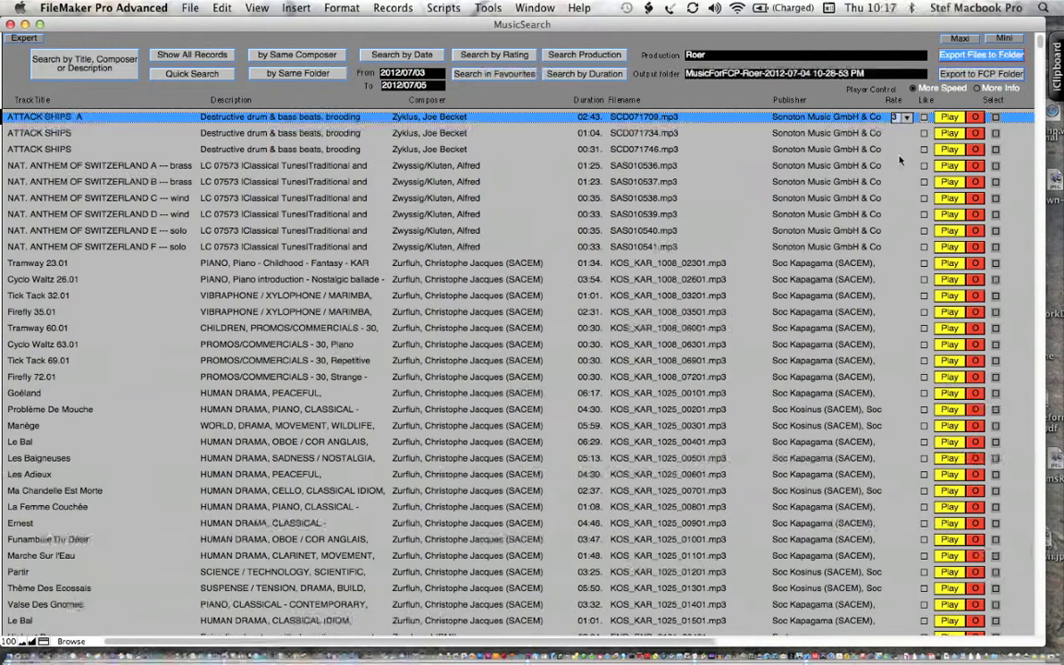
click(907, 118)
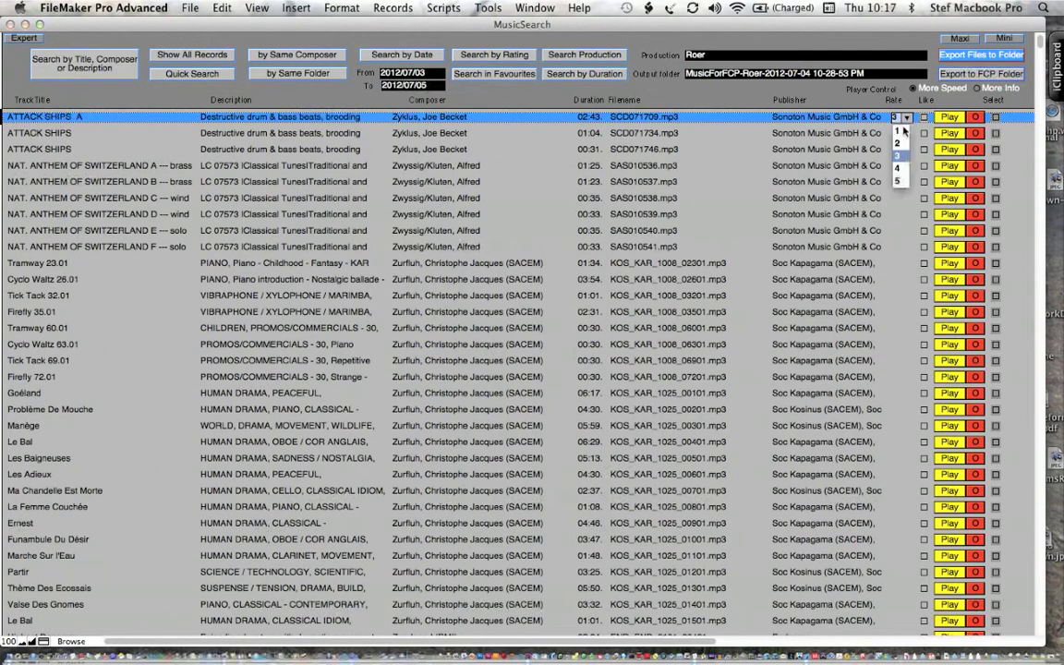
click(897, 181)
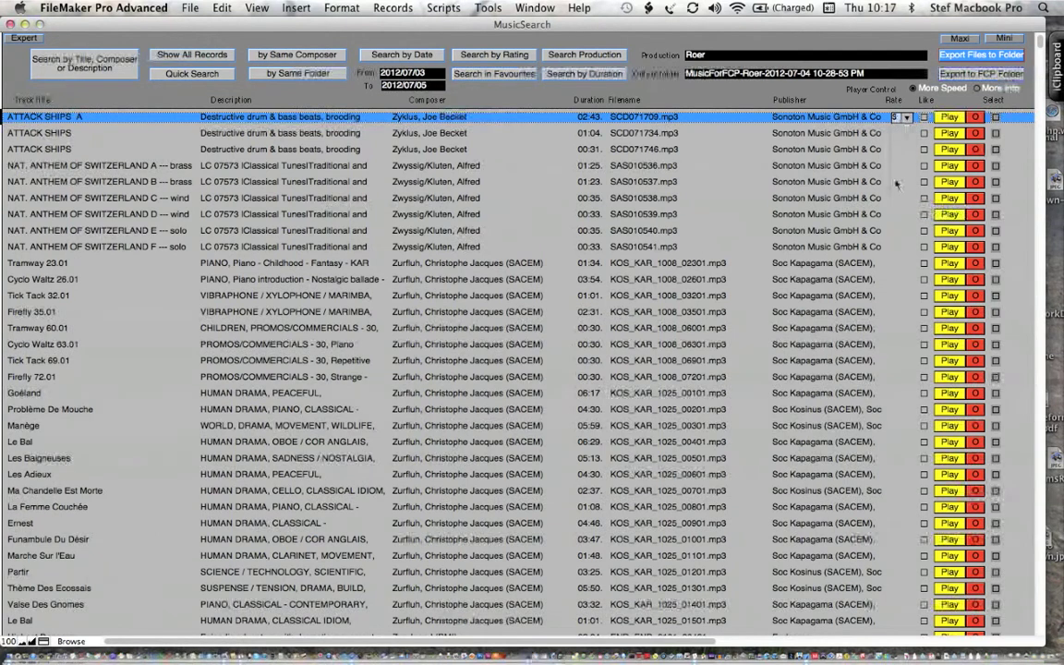
Step: Mark the first two ATTACK SHIPS tracks as liked and select ATTACK SHIPS A for export
click(923, 120)
click(924, 135)
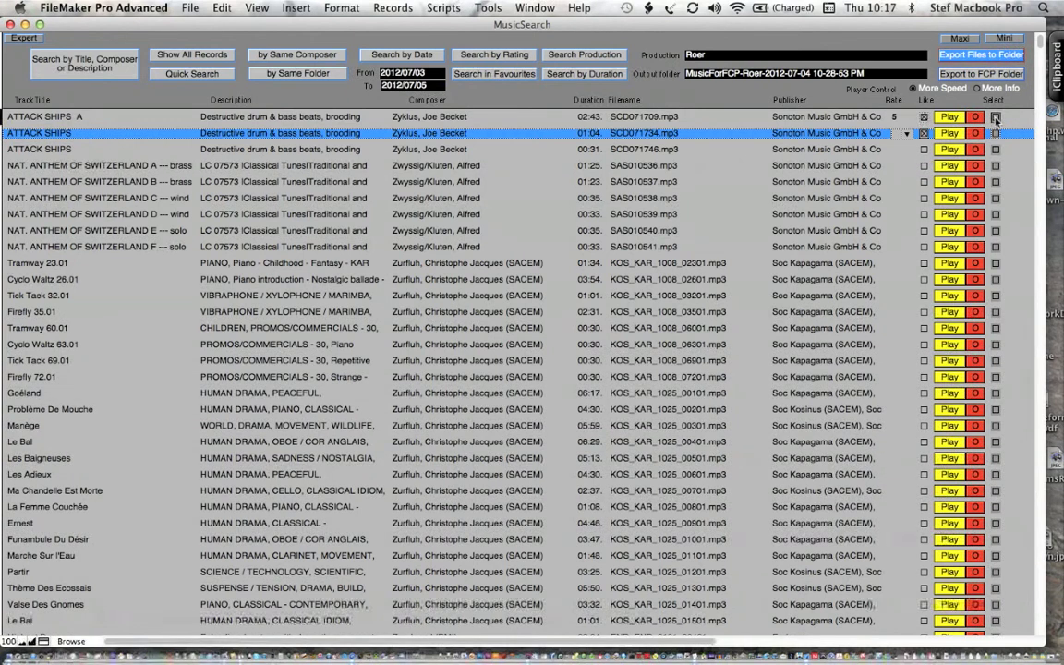
click(996, 117)
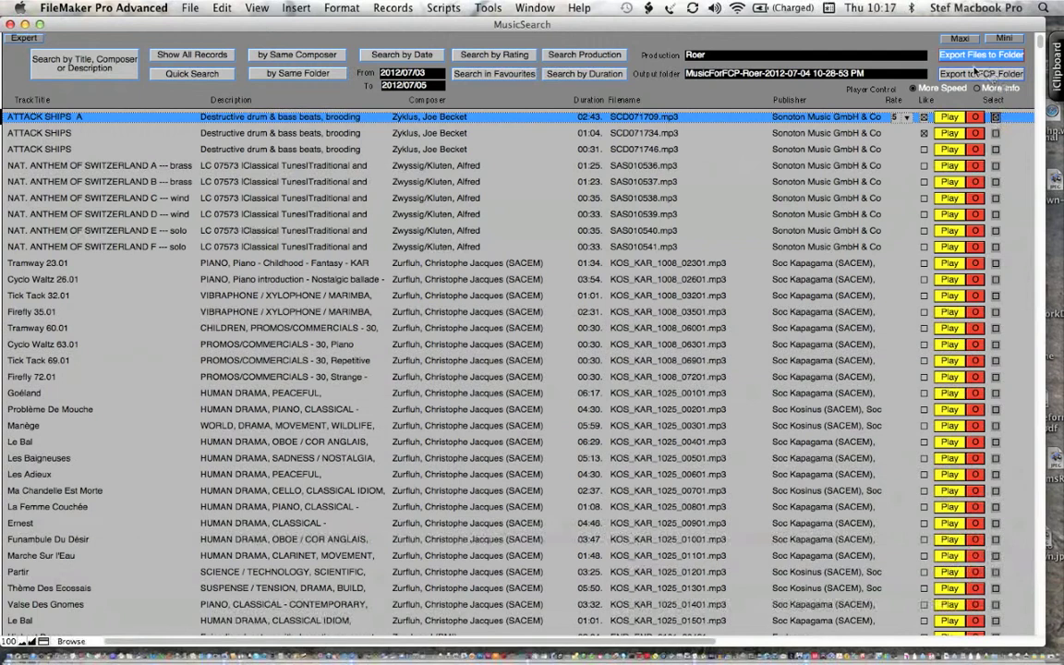
click(972, 55)
Step: Look through the list of available production names, leaving the current production in place
click(696, 57)
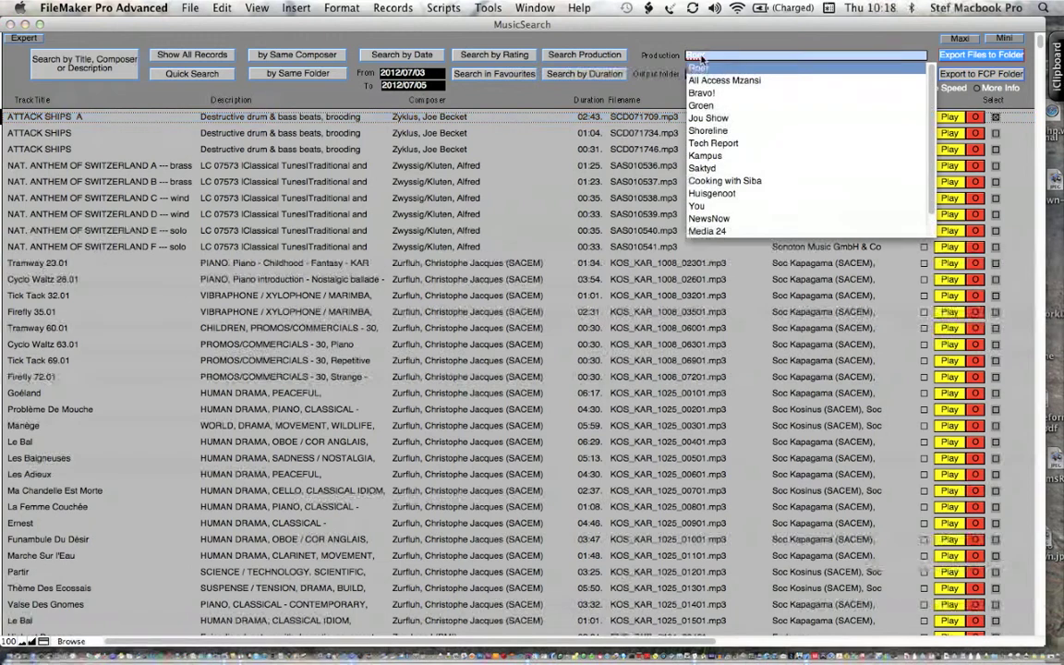
scroll(713, 131, down, 2)
scroll(713, 132, up, 2)
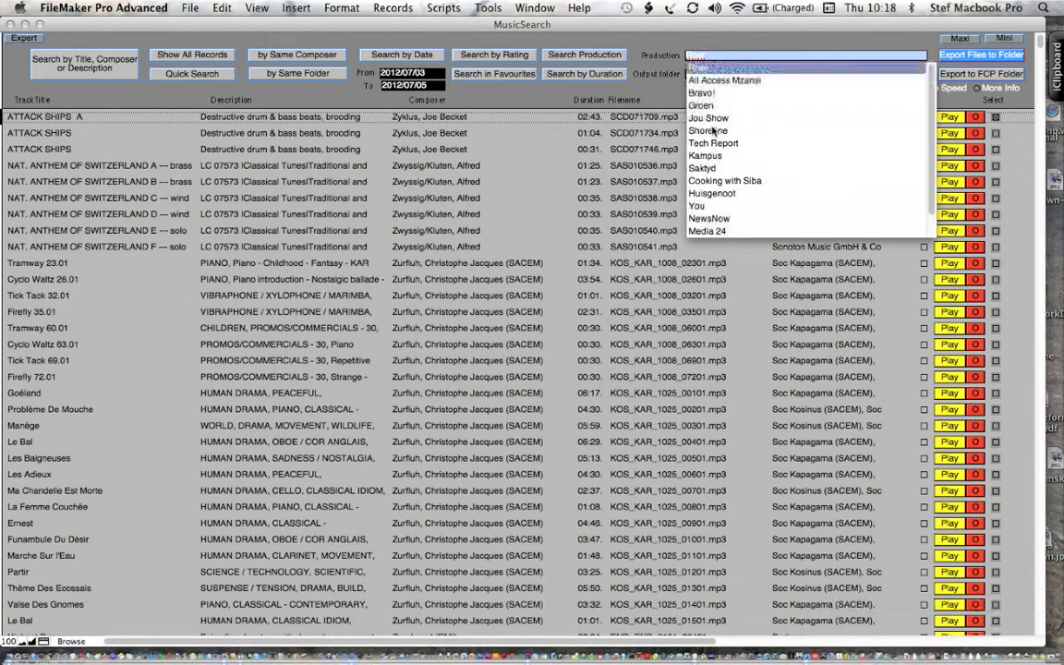
click(671, 41)
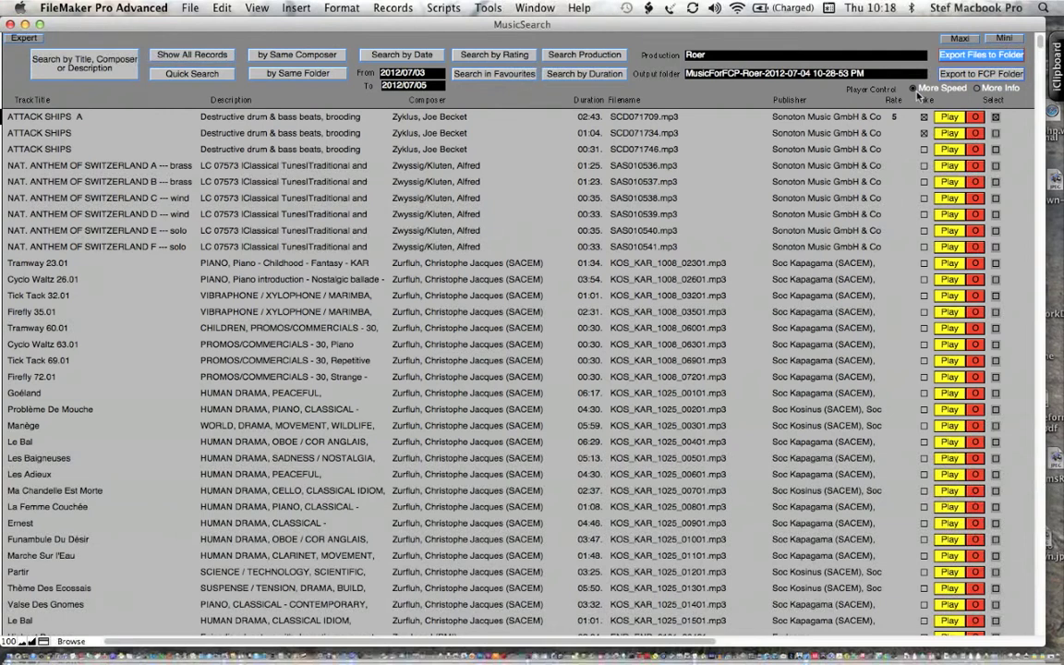
Step: Audition several of the ATTACK SHIPS and NAT. ANTHEM OF SWITZERLAND tracks one after another
click(853, 113)
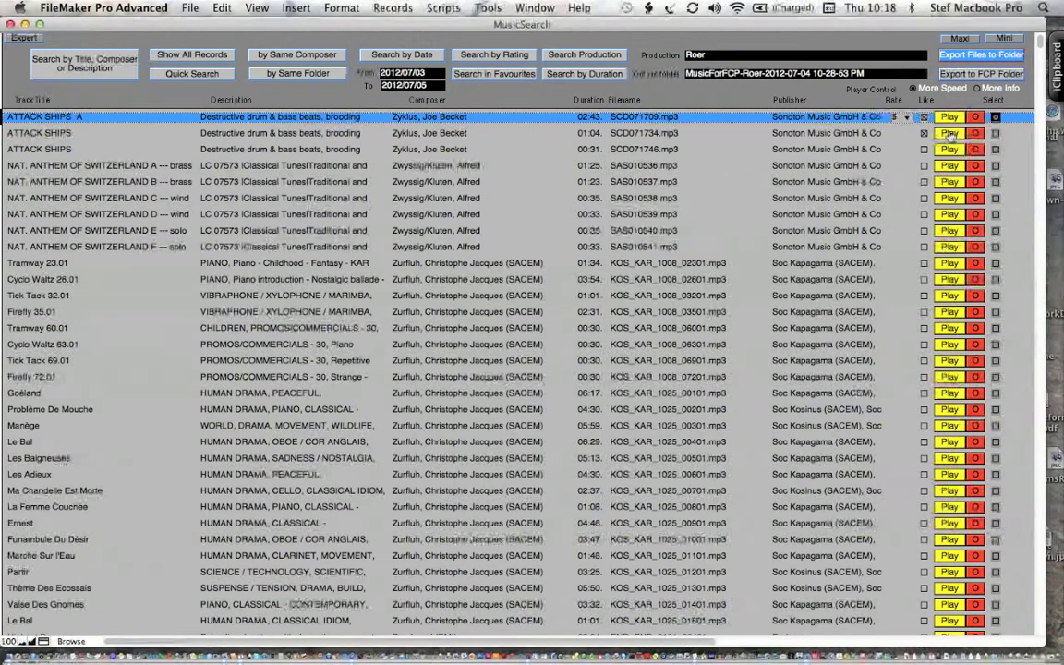
click(951, 136)
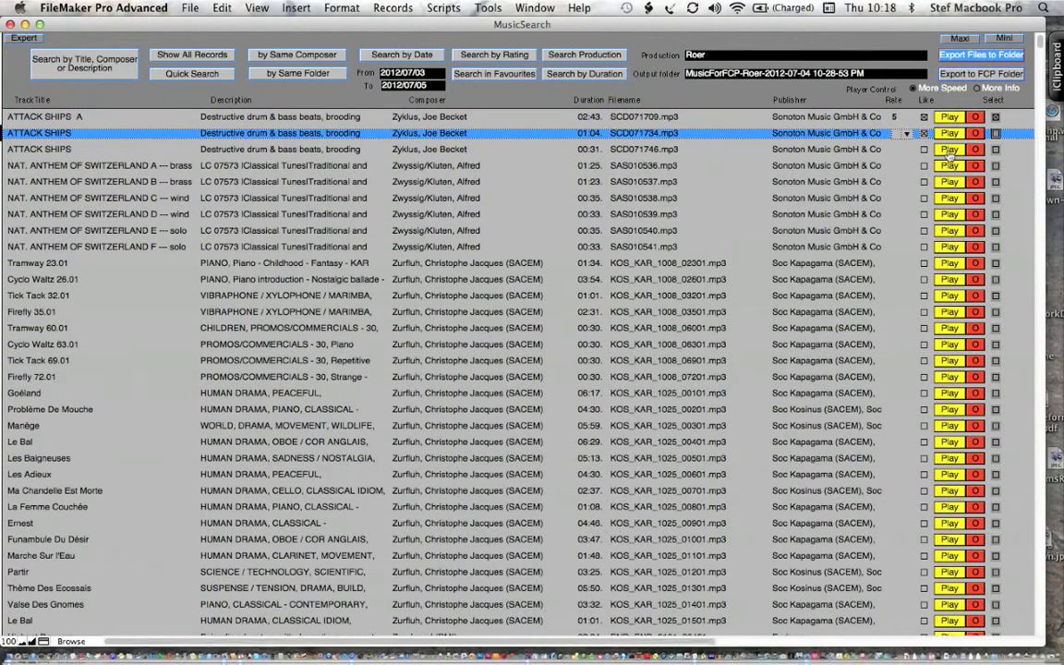
click(951, 150)
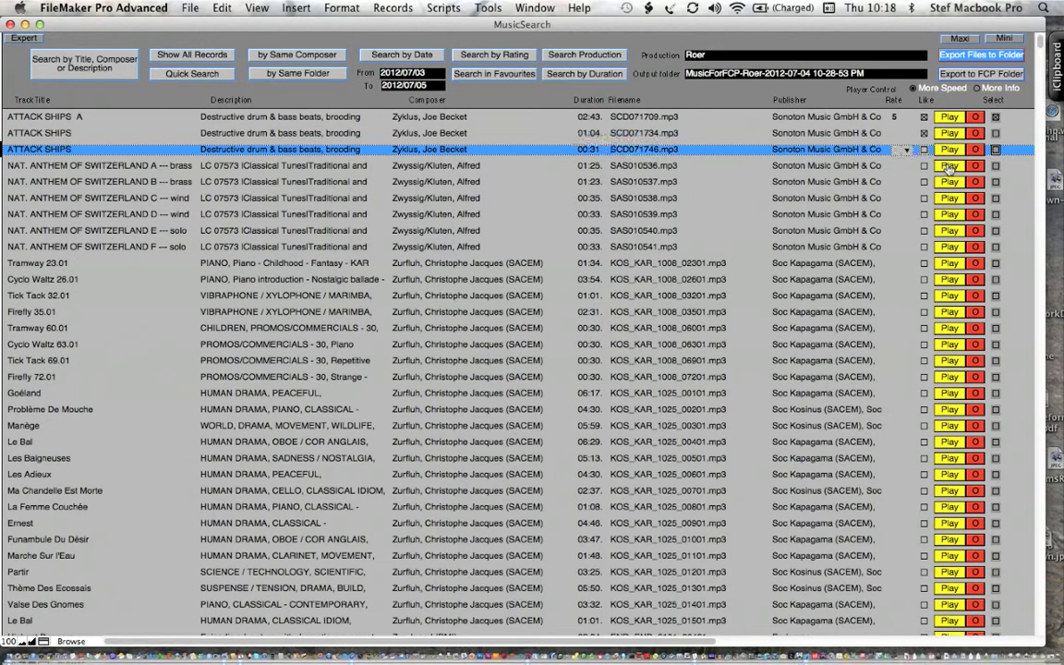
click(949, 166)
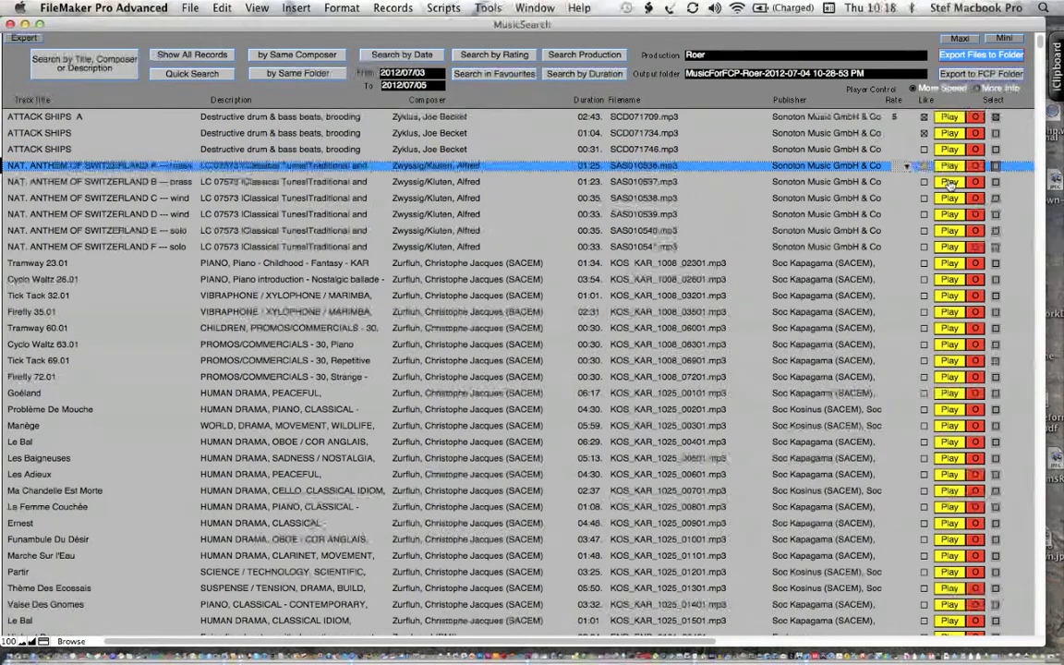
click(951, 183)
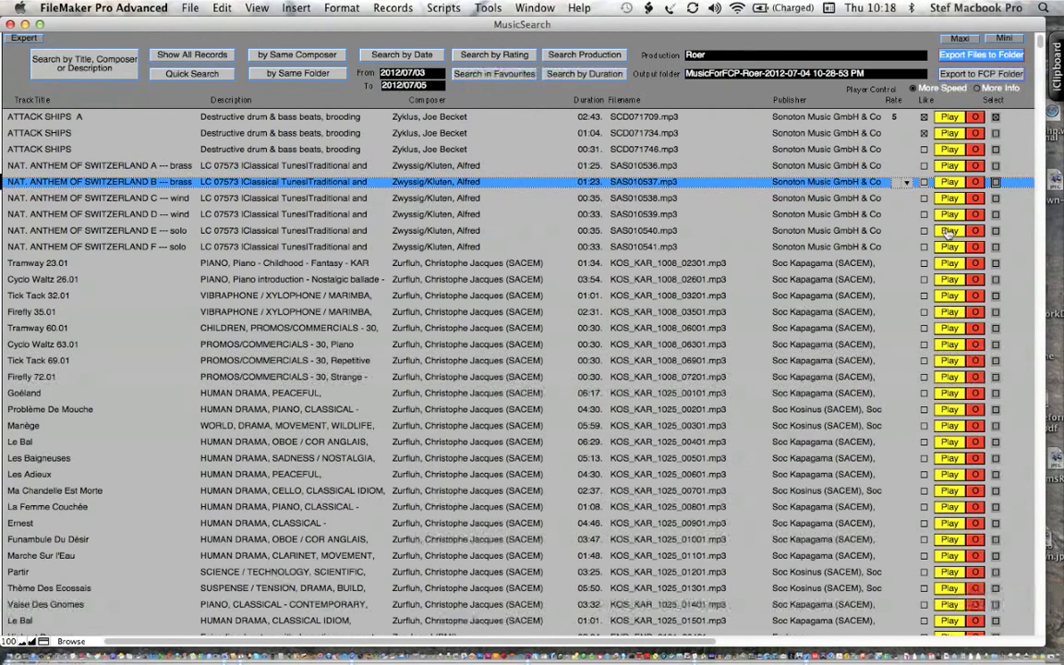
click(948, 231)
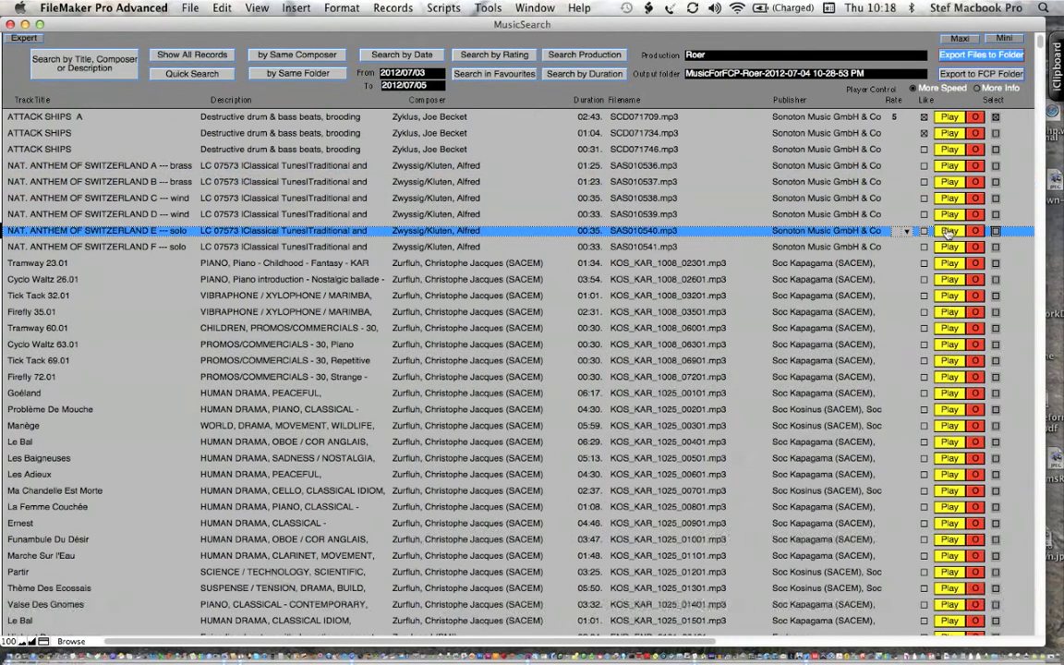
click(975, 184)
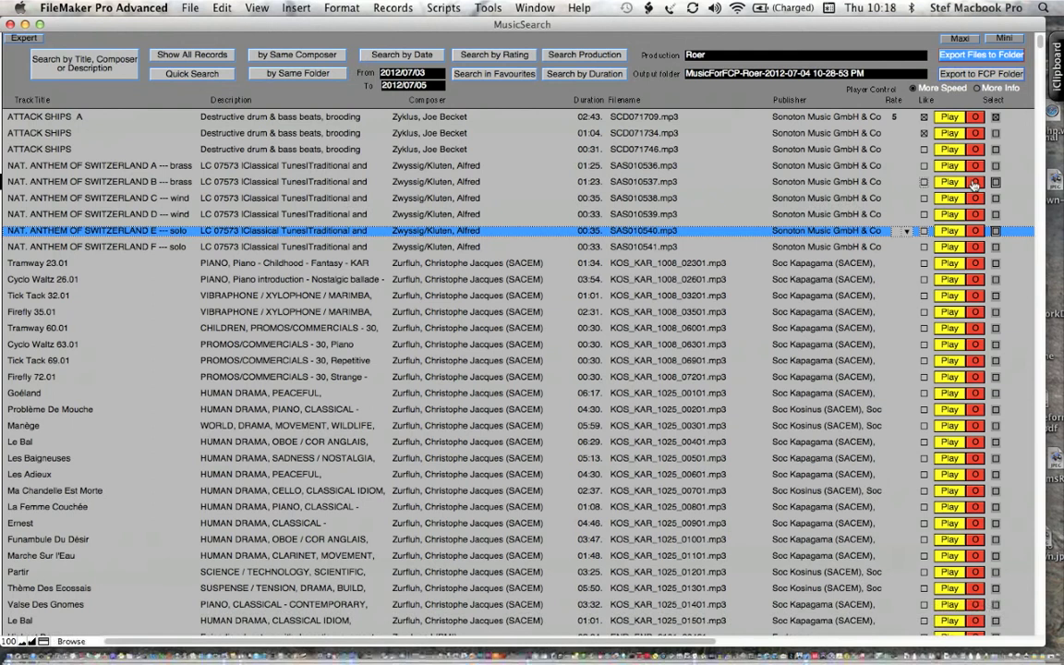
click(949, 165)
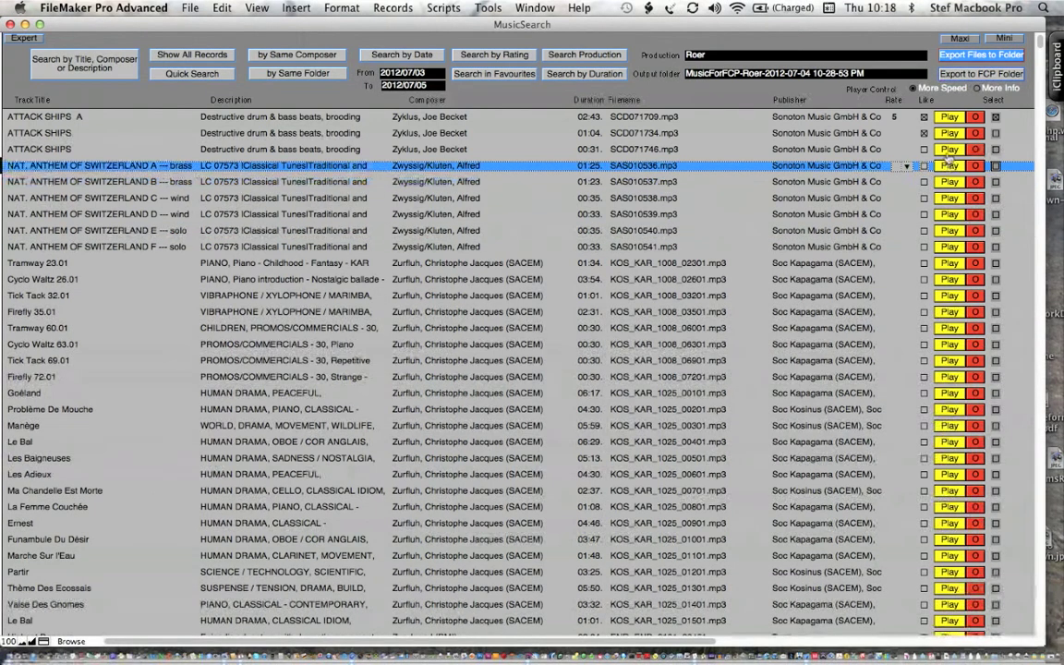
click(948, 151)
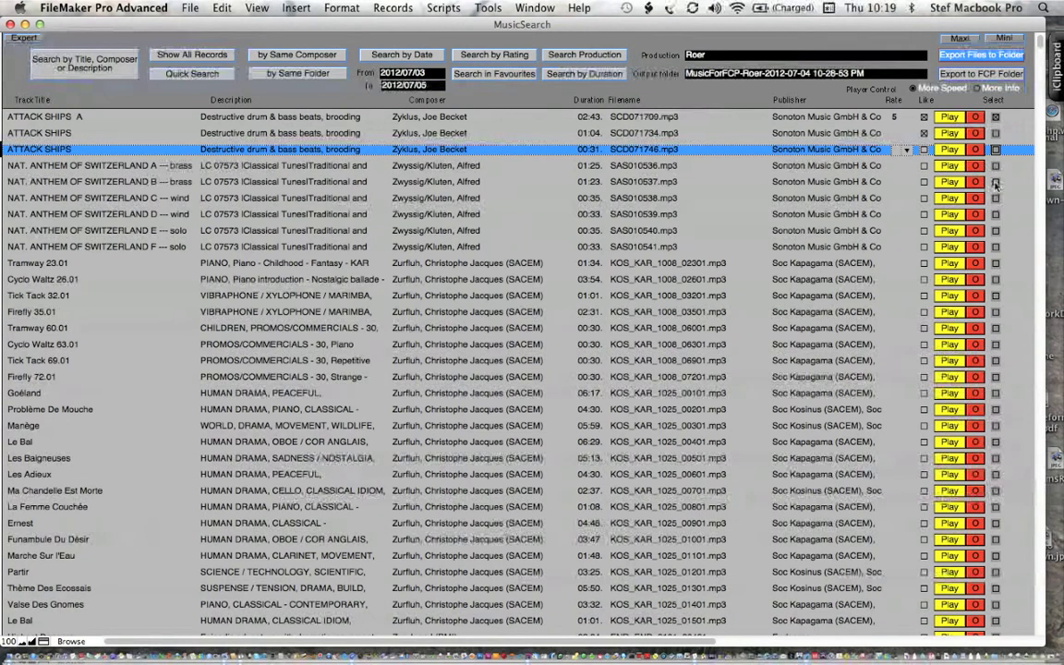
Step: Add NAT. ANTHEM OF SWITZERLAND B and F to the selection and export the selected tracks to an FCP folder
click(994, 182)
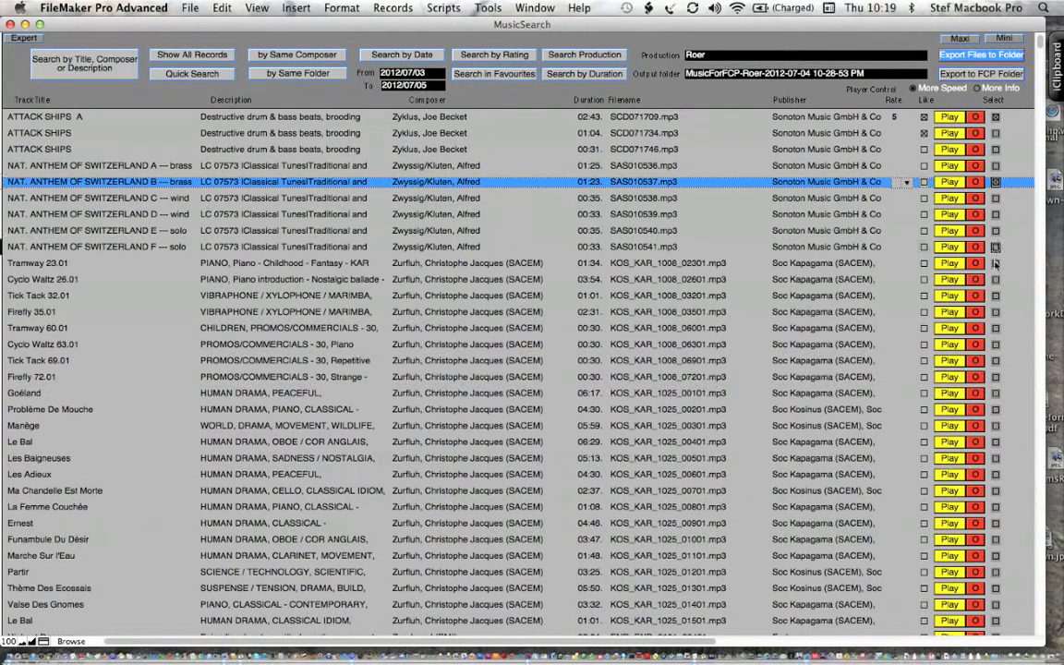
click(994, 248)
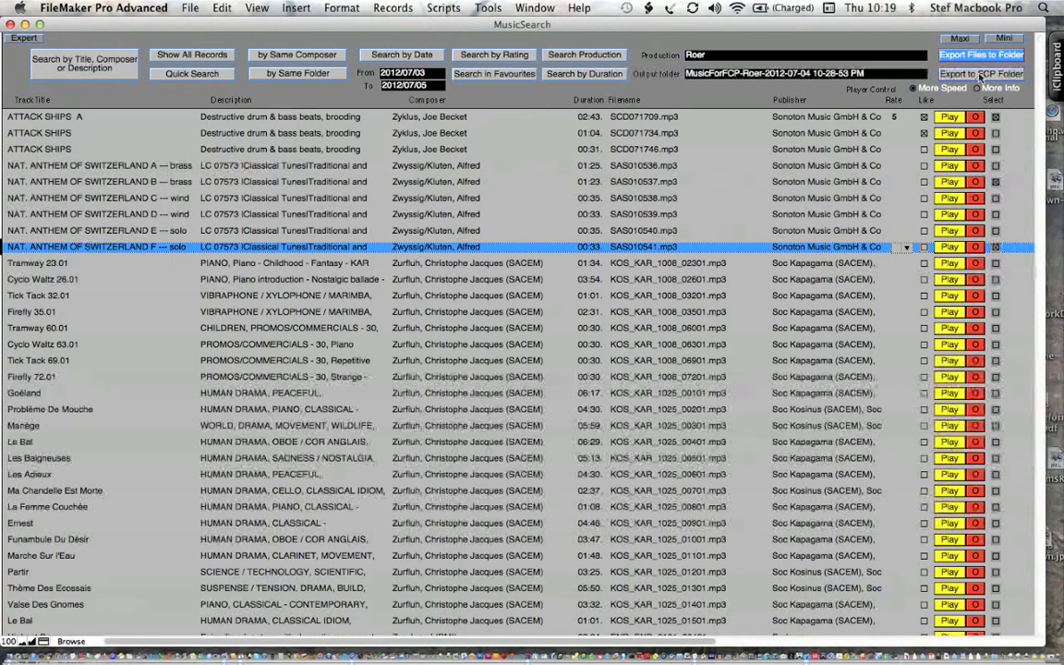
click(981, 77)
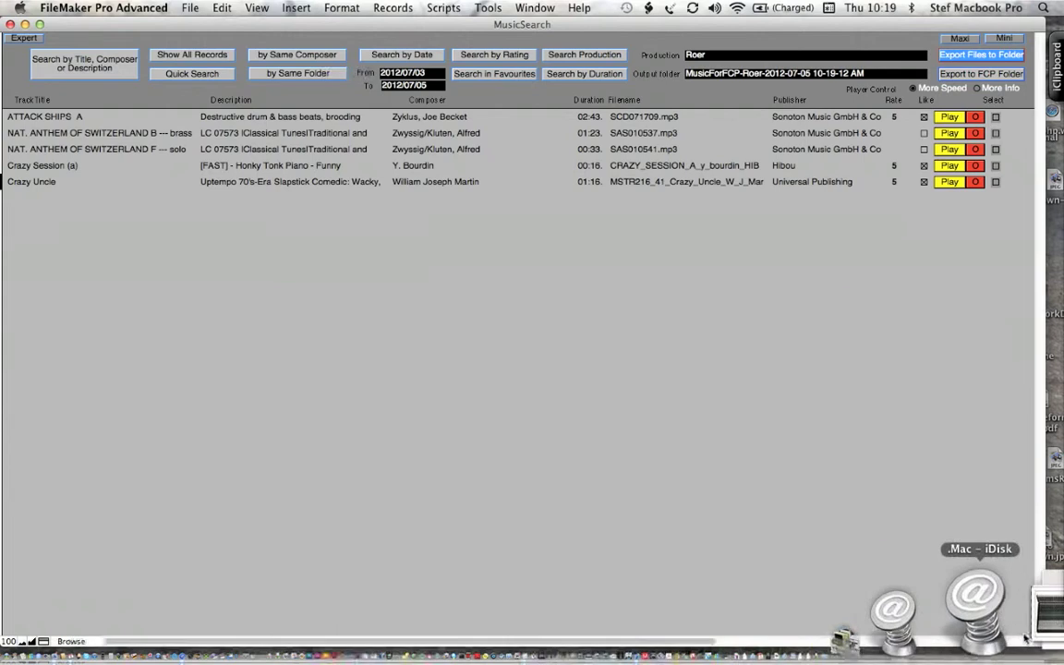
Step: Open the Desktop folder in a Finder window
click(1027, 636)
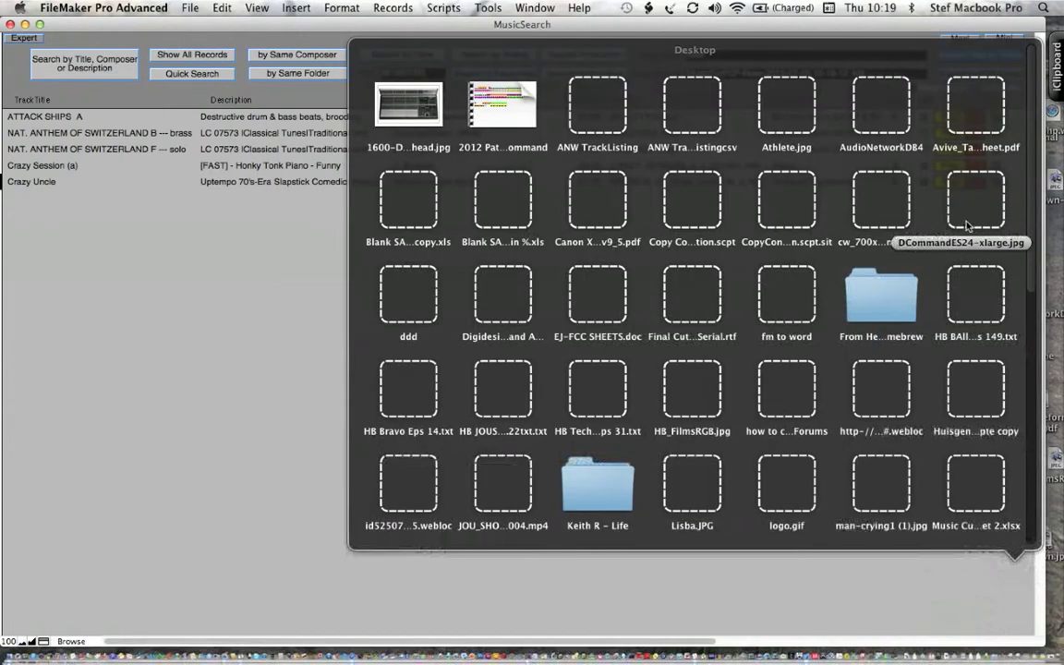
scroll(967, 225, down, 5)
scroll(967, 226, down, 3)
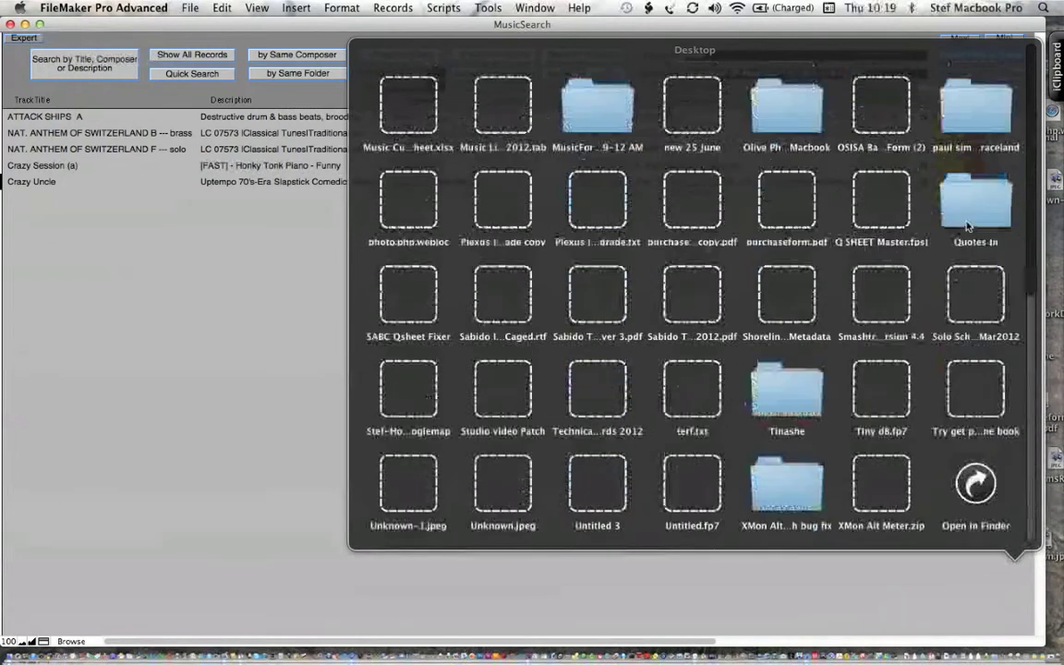
click(981, 498)
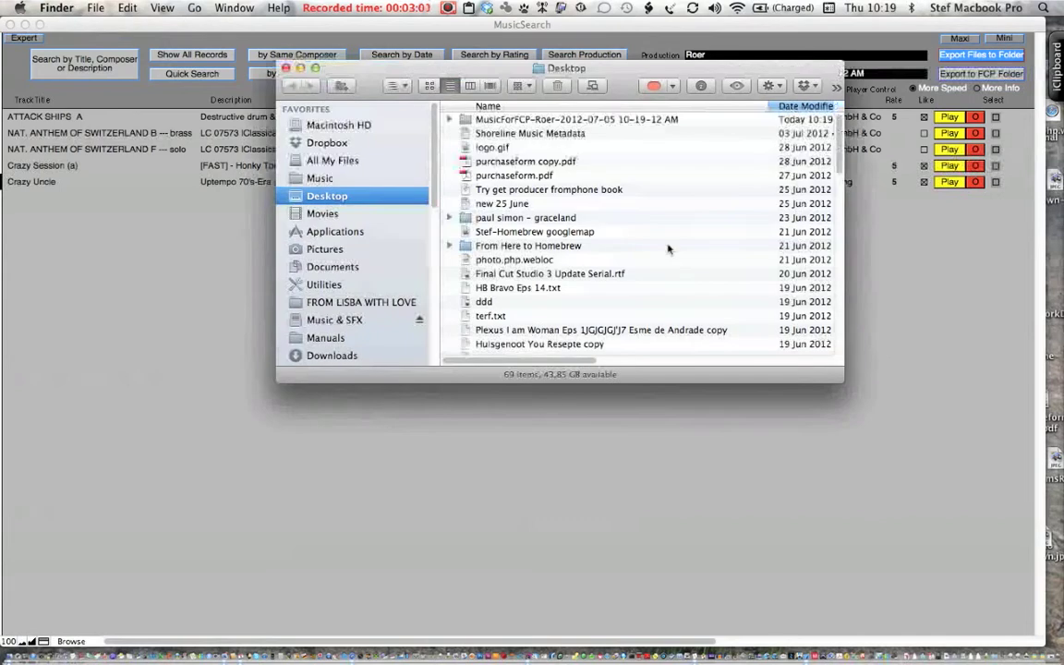
click(449, 120)
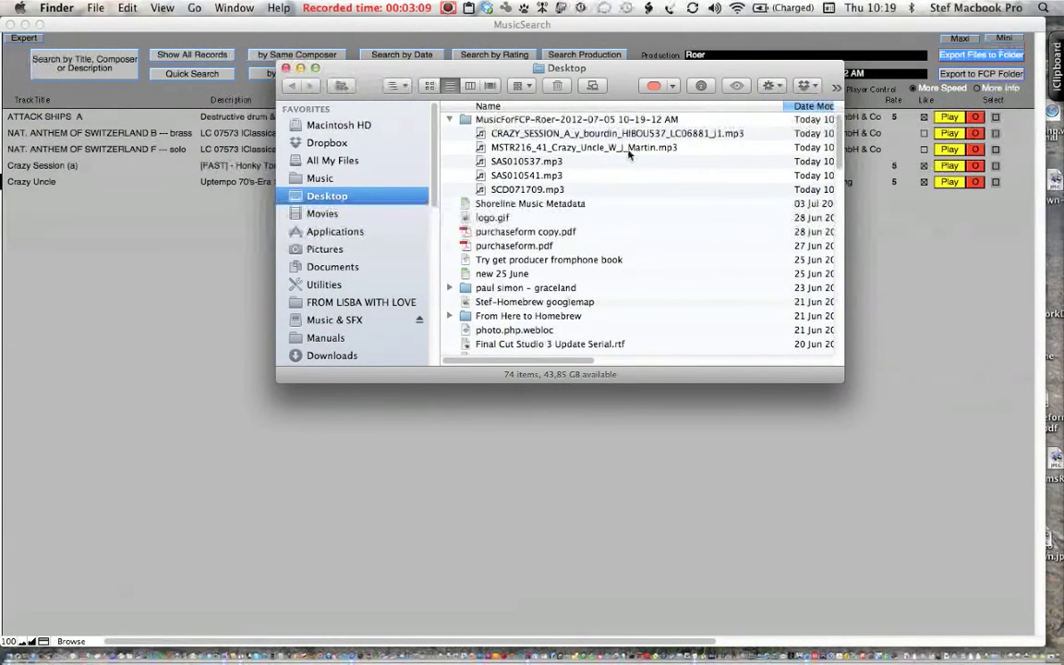
click(482, 189)
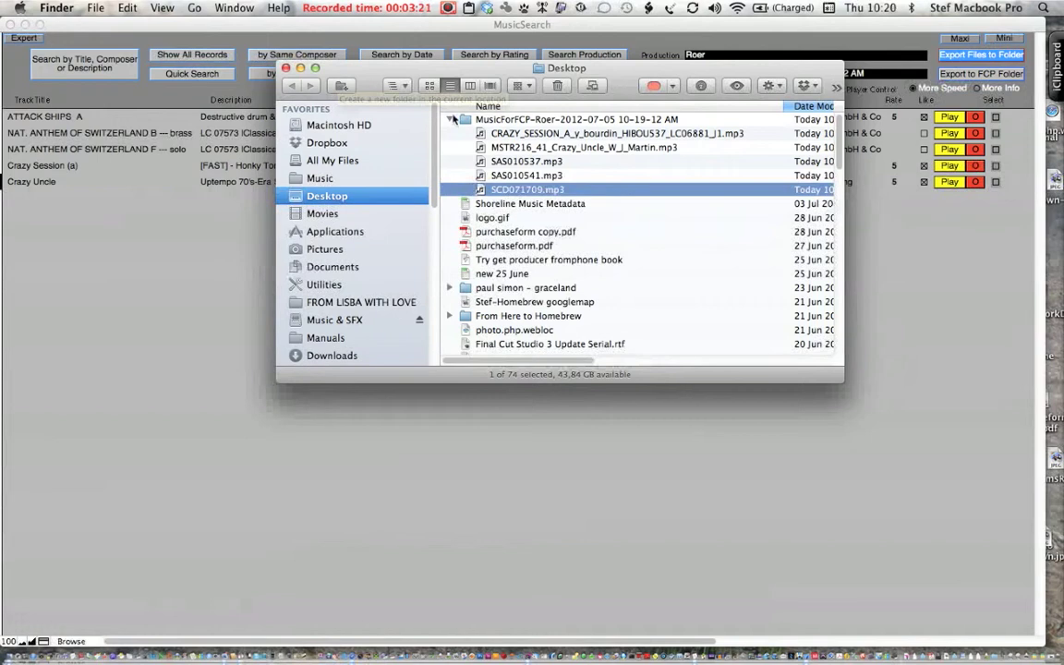
click(451, 119)
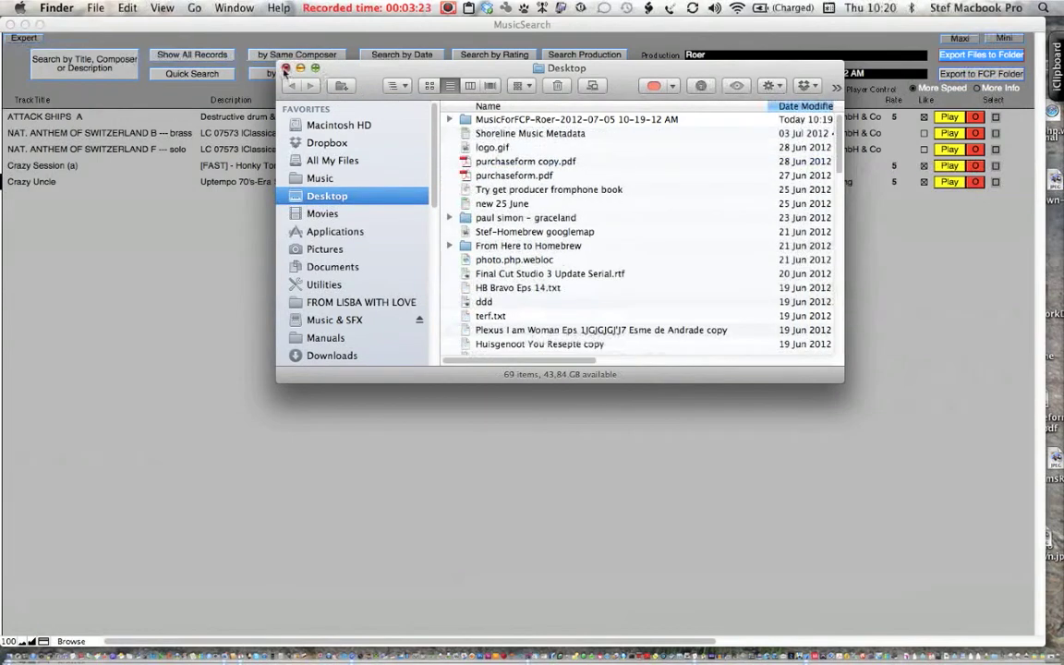
click(286, 69)
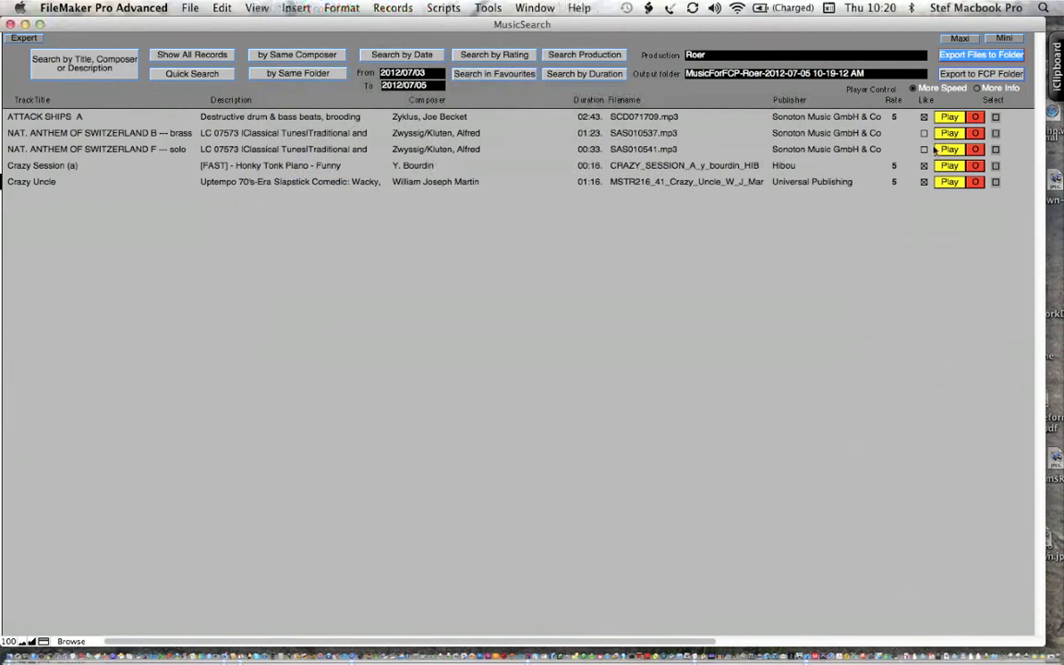
Step: Select all five listed tracks and export them to a new folder
click(996, 117)
click(995, 133)
click(996, 148)
click(995, 165)
click(995, 182)
mouse_move(1020, 658)
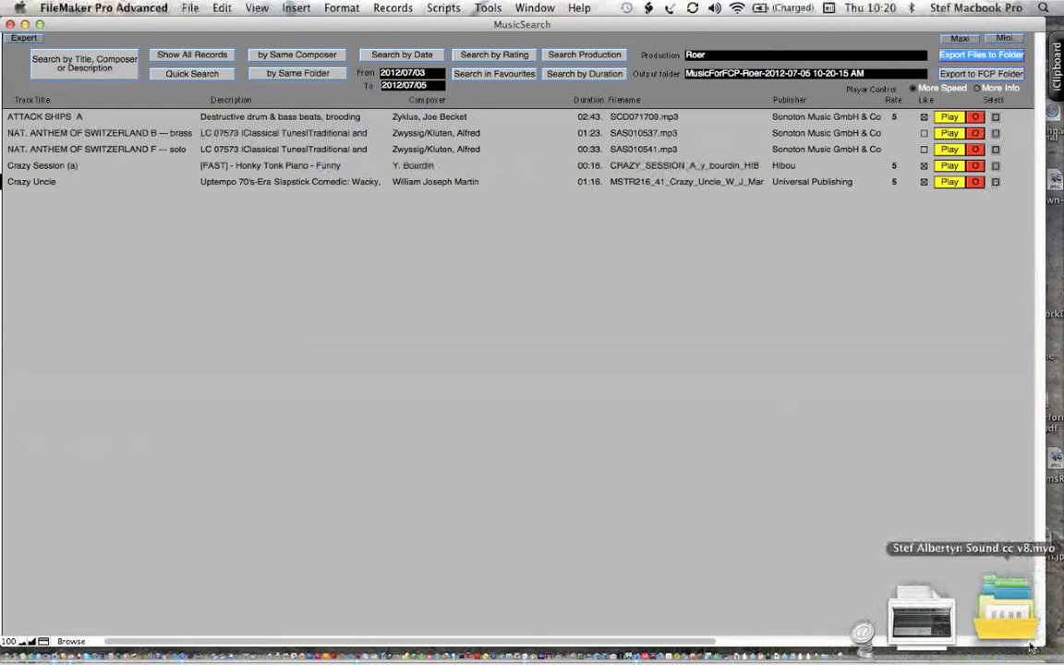
click(1002, 605)
scroll(855, 338, down, 5)
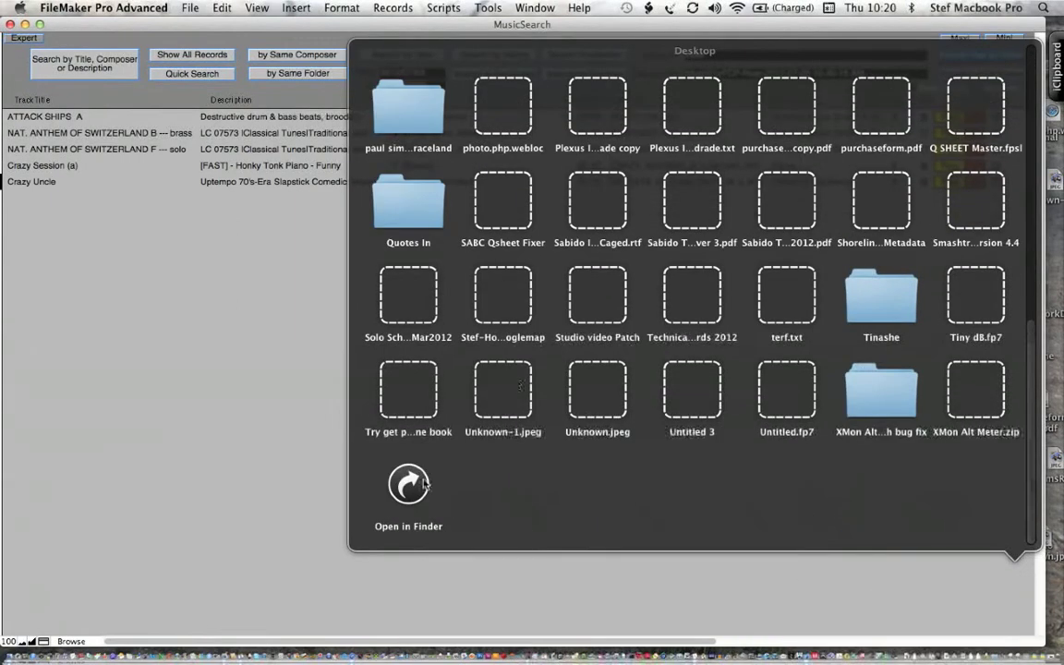
click(850, 74)
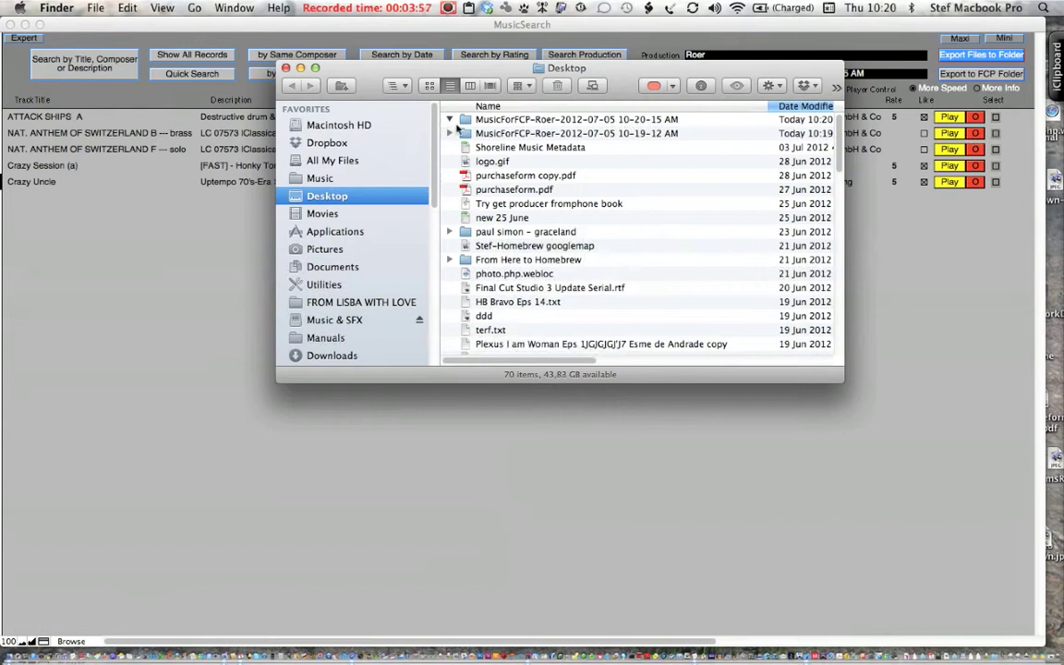
Step: Preview the exported file MSTR216_41_Crazy_Uncle_W_J_Martin.mp3 and close both the preview and the Finder window
click(483, 136)
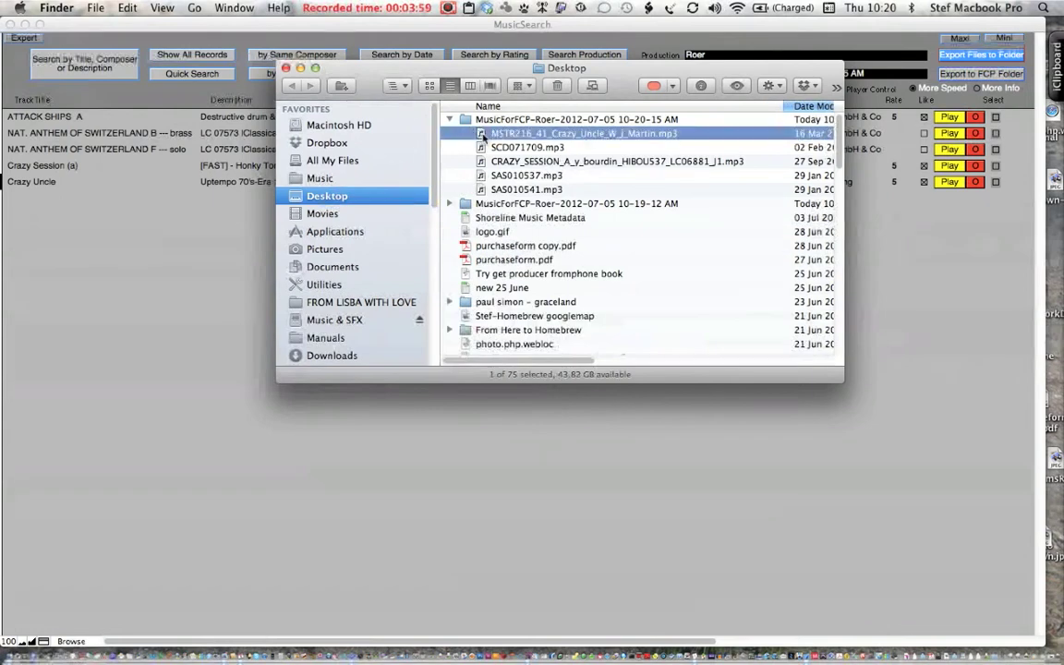
key(space)
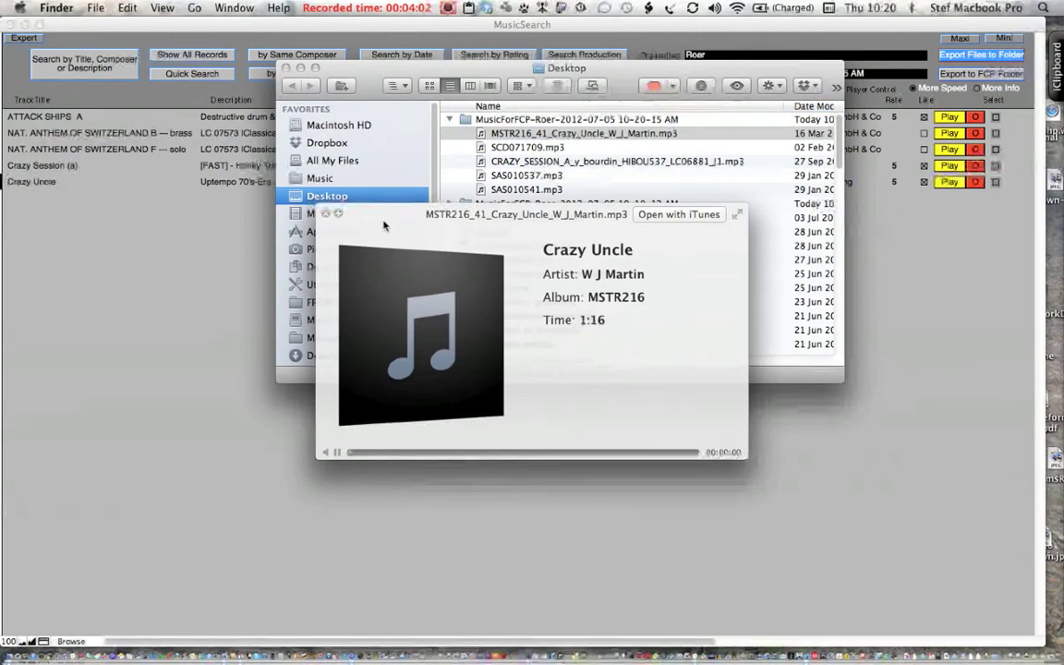
click(325, 213)
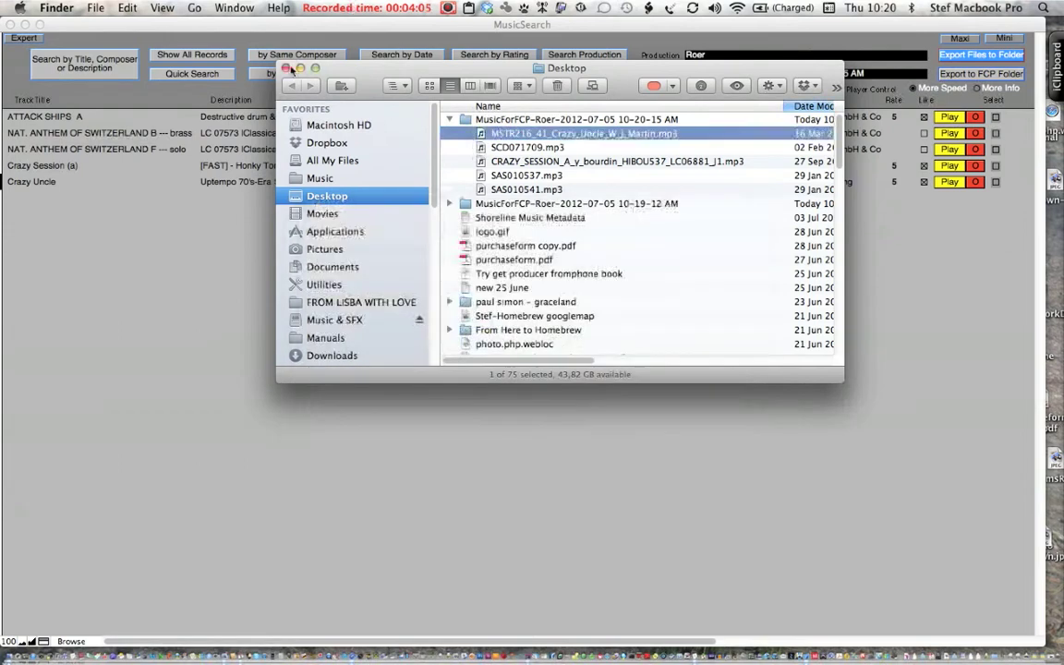
click(286, 67)
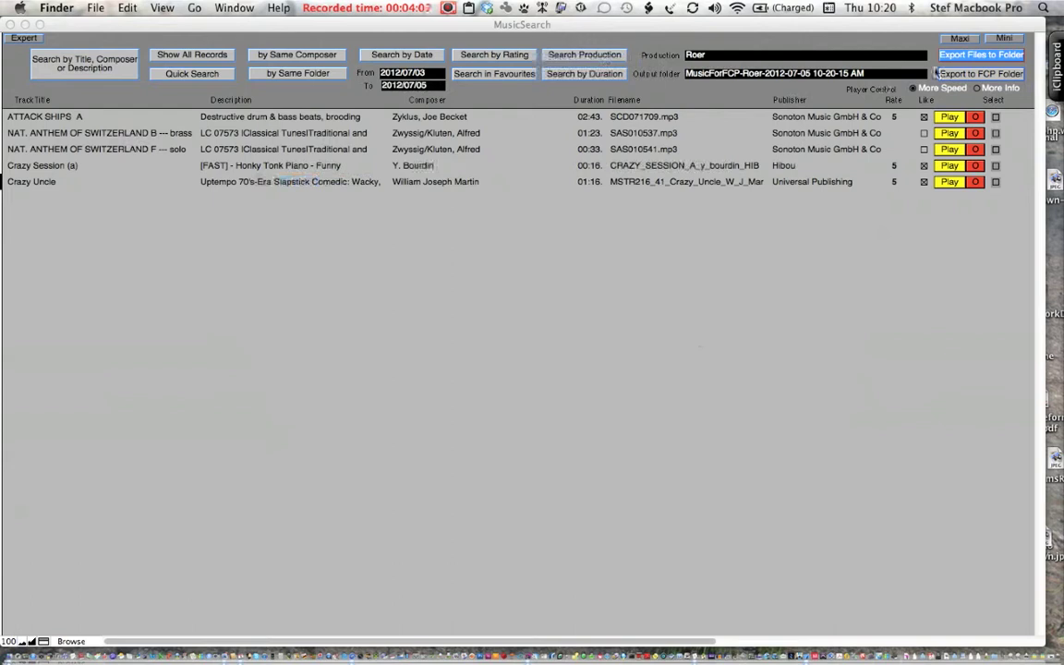
Step: In the MusicSearch database, audition ATTACK SHIPS A and the brass NAT. ANTHEM OF SWITZERLAND B track in More Speed mode
click(947, 117)
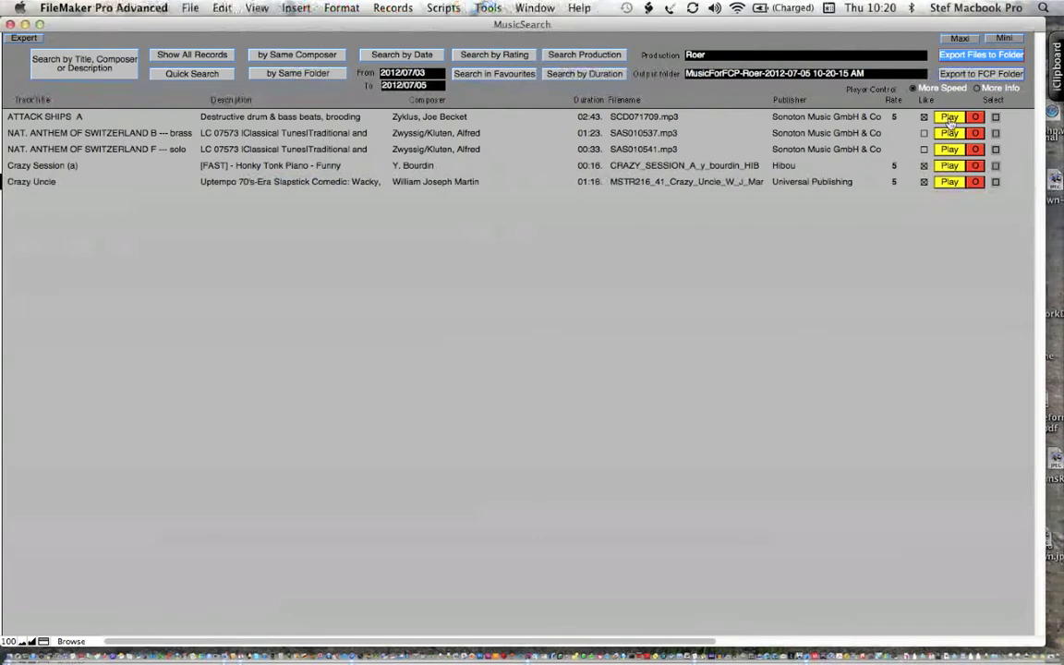
click(950, 121)
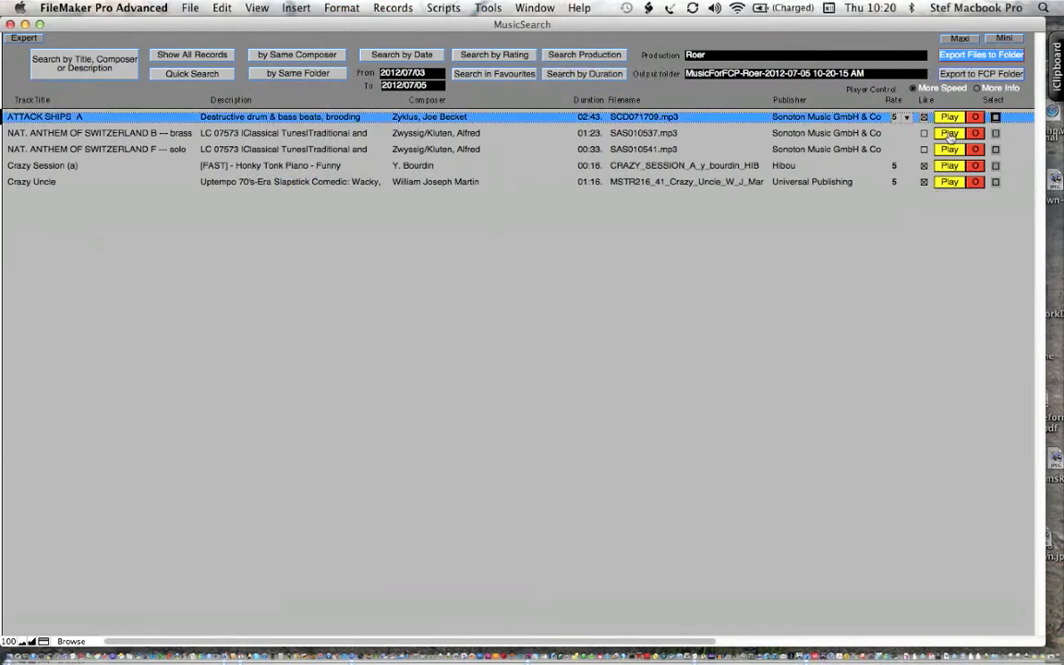
click(950, 134)
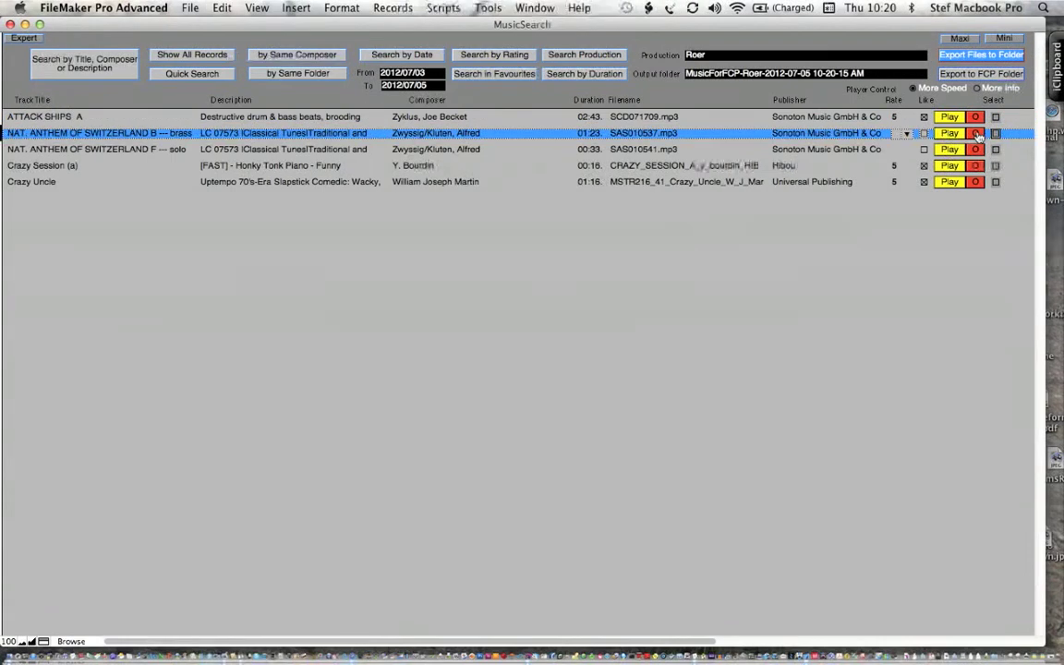
Step: Set the player control to More Info and audition ATTACK SHIPS A at several playback positions, followed by Crazy Uncle, closing each preview
click(977, 89)
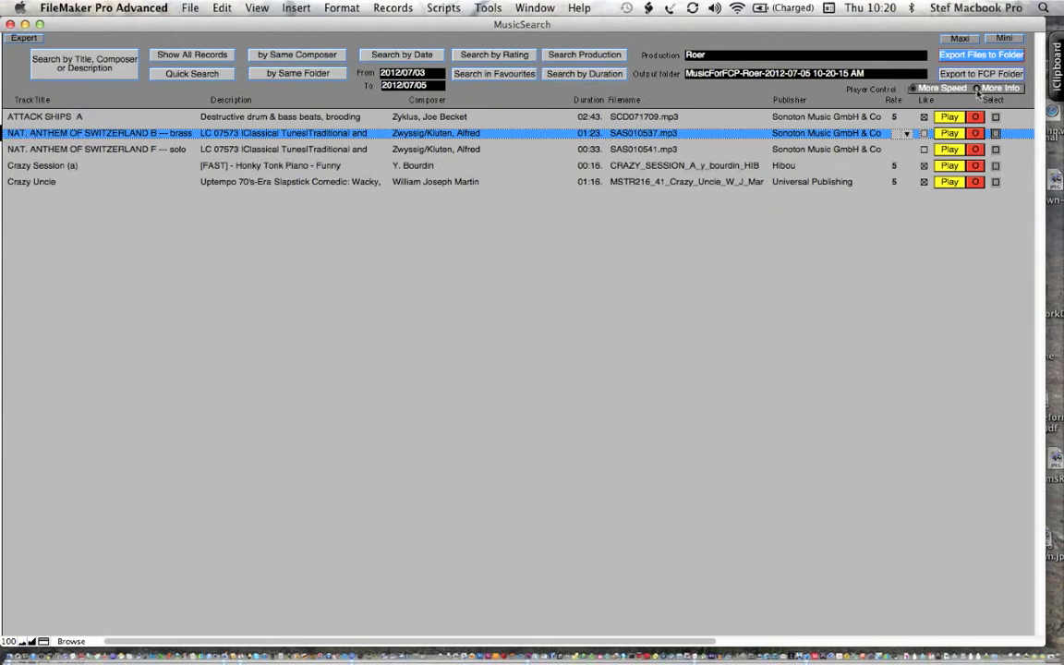
click(949, 117)
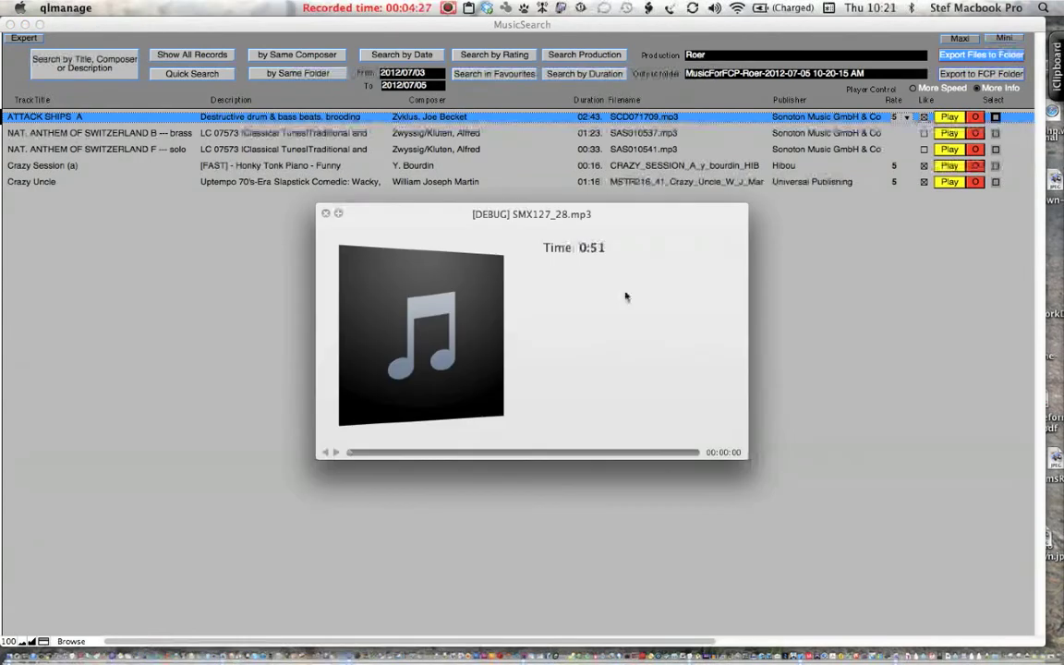
click(510, 453)
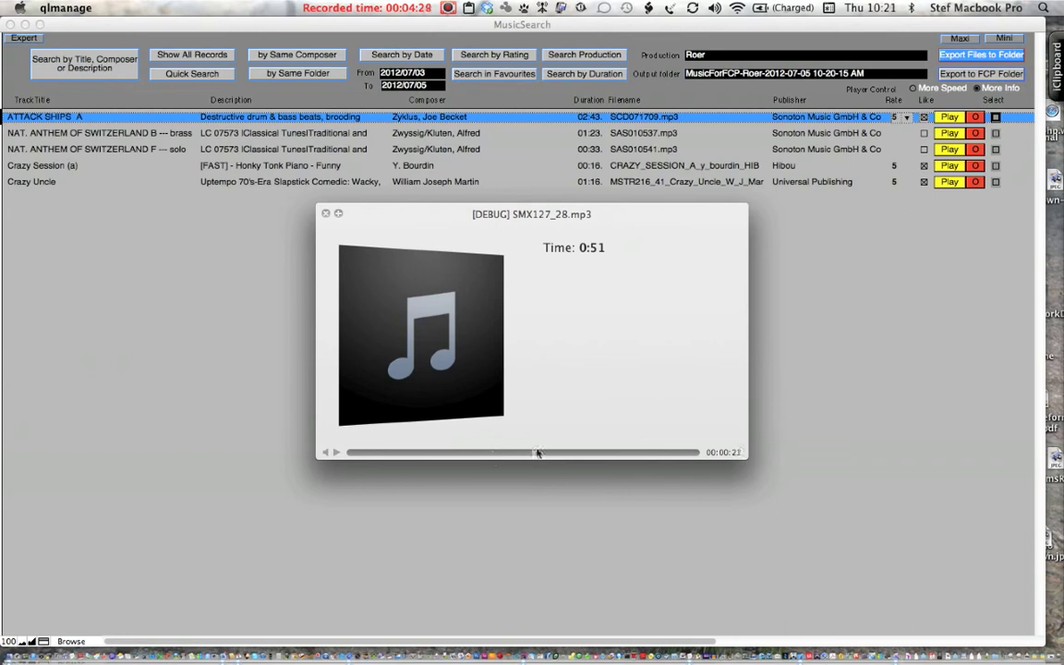
drag(540, 455, 732, 441)
click(555, 453)
click(471, 453)
click(338, 452)
click(325, 213)
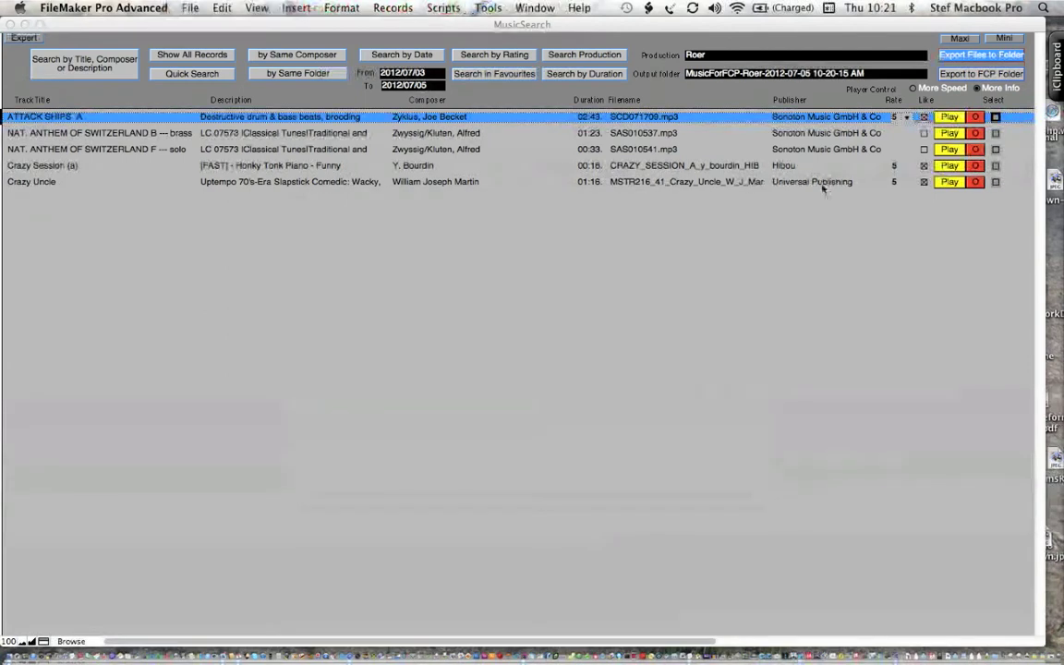
click(948, 182)
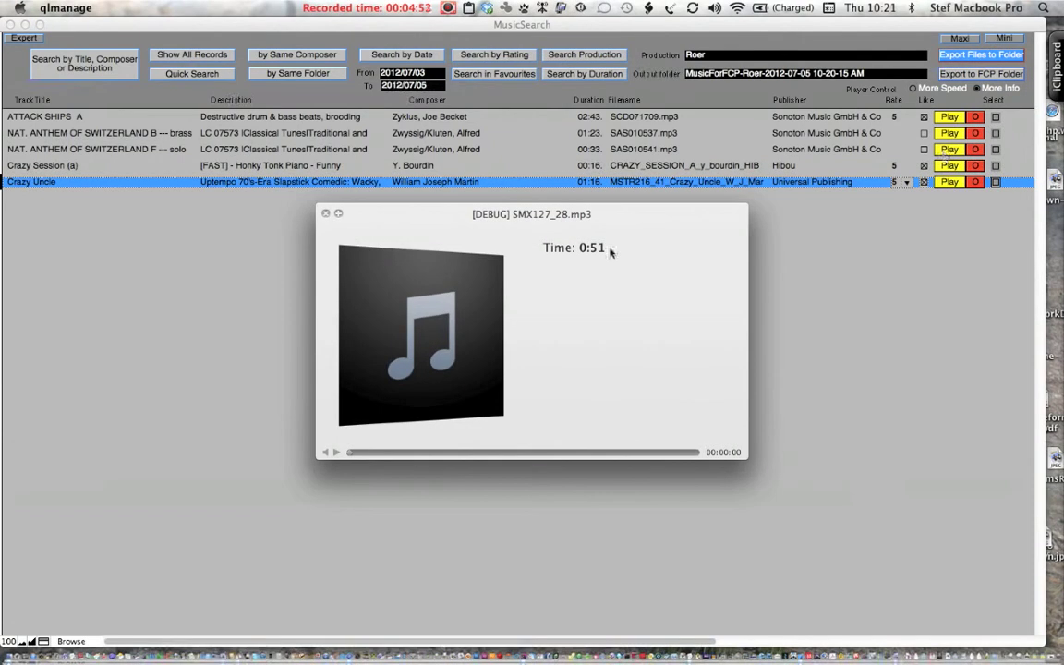
click(325, 215)
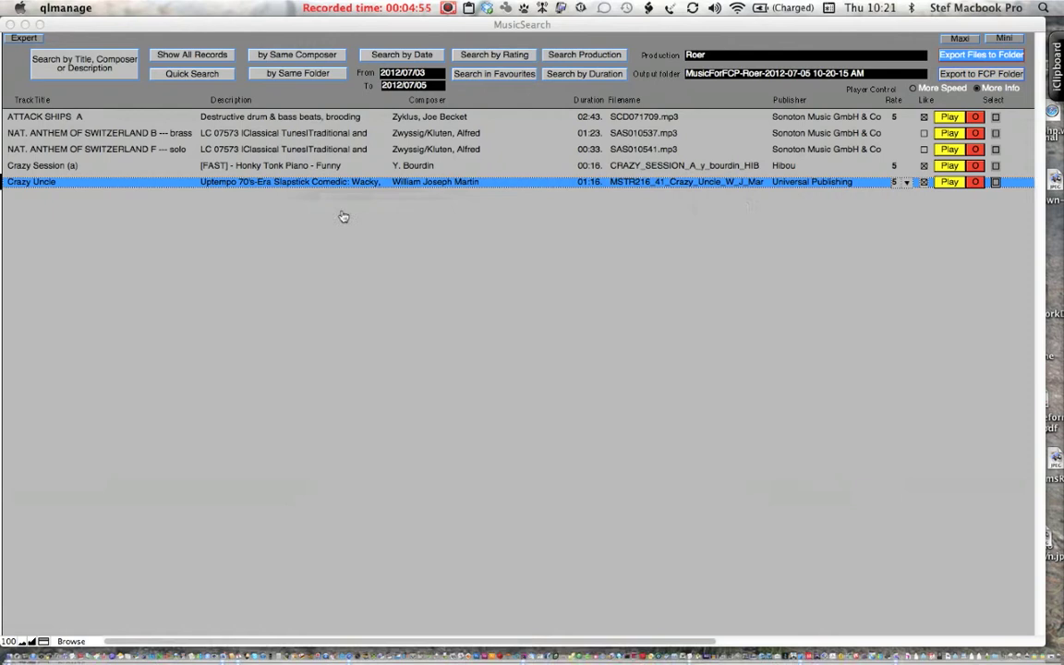
Step: Show all records in the database, audition the 02:23 track For the Heroes and close its preview
click(193, 57)
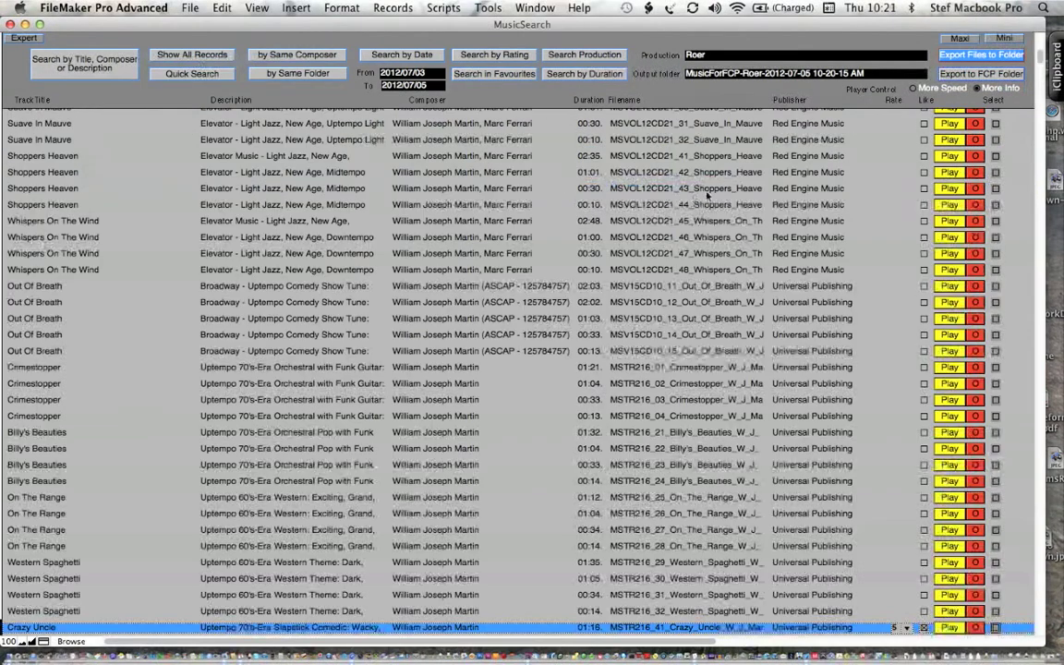
scroll(830, 199, down, 5)
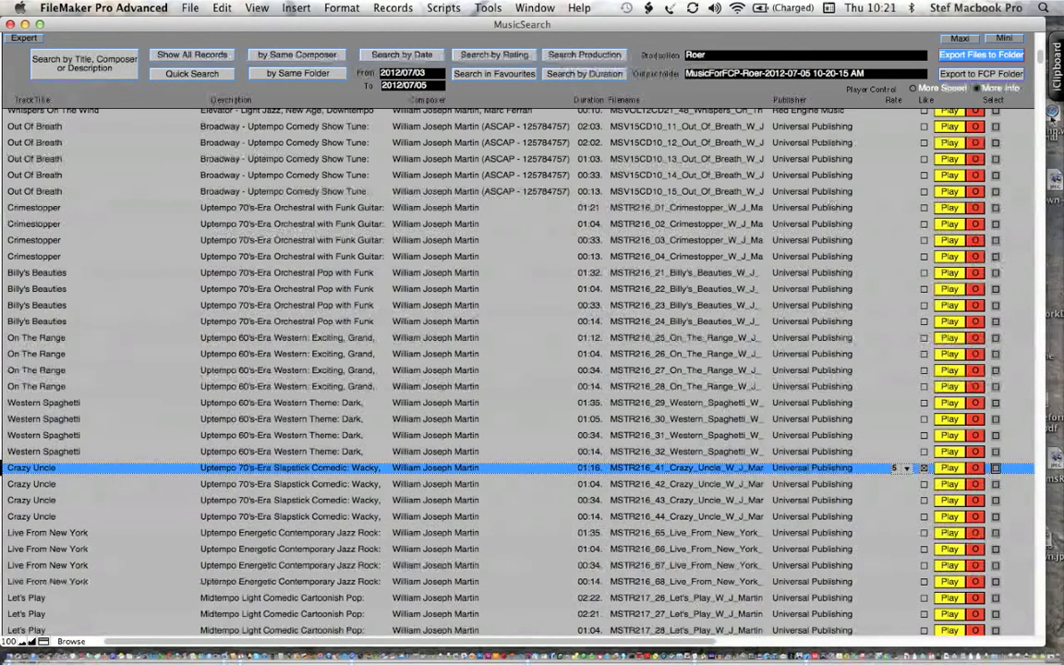
drag(1040, 57, 1039, 58)
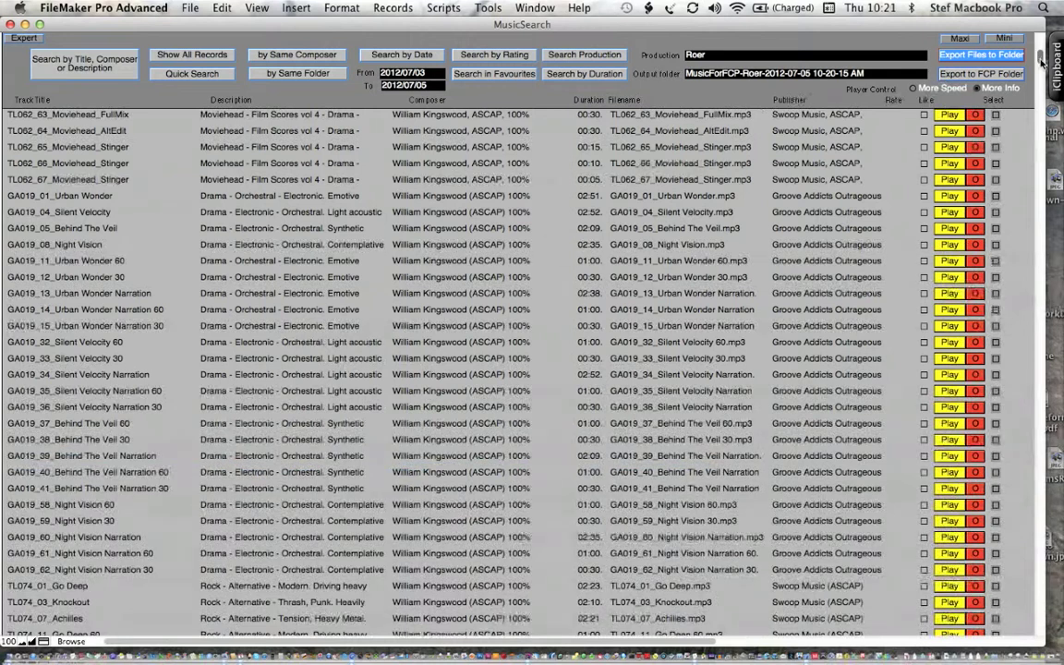
scroll(939, 44, down, 15)
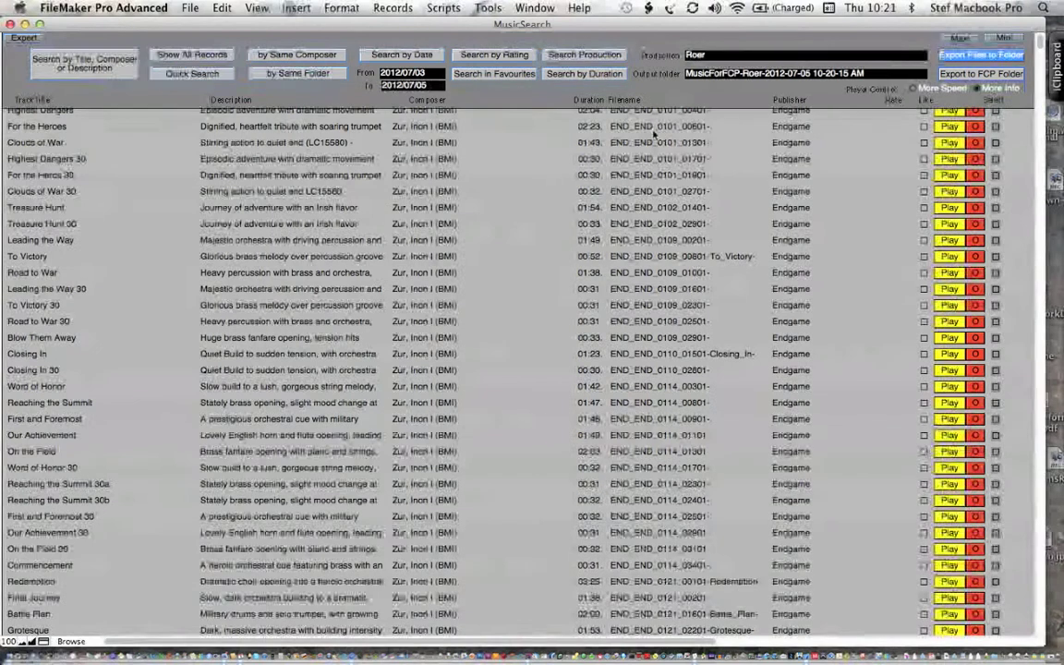
click(854, 125)
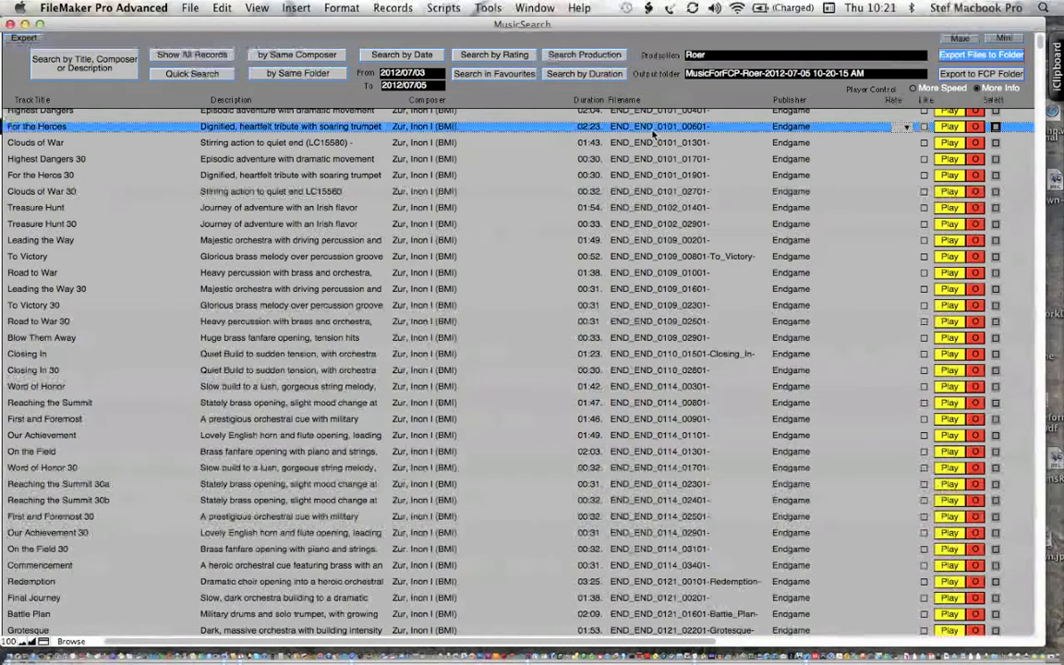
click(947, 129)
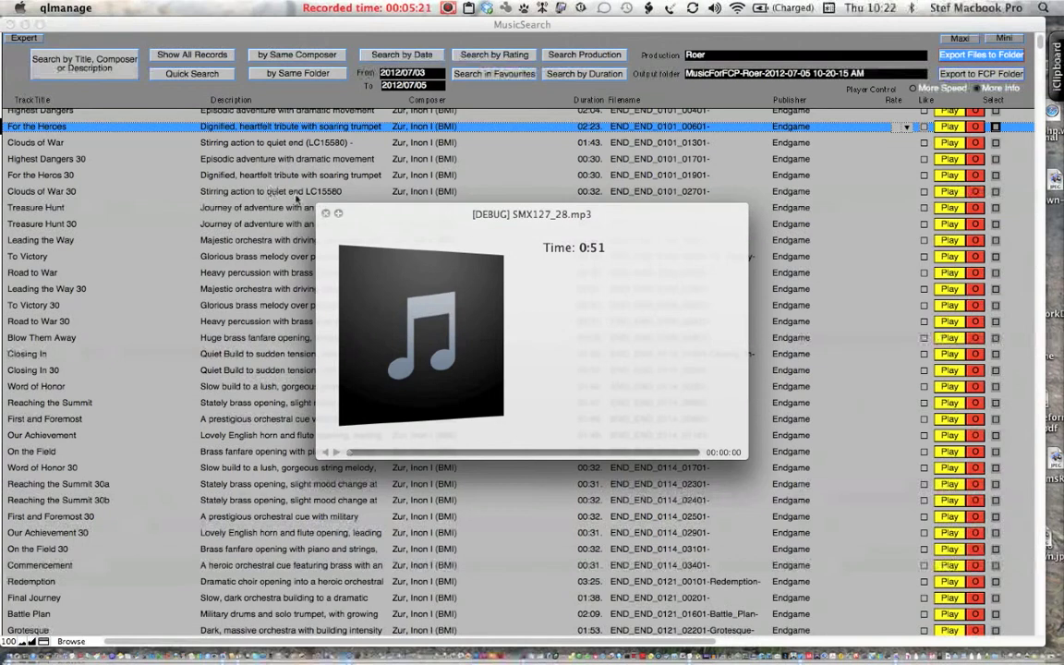
click(326, 215)
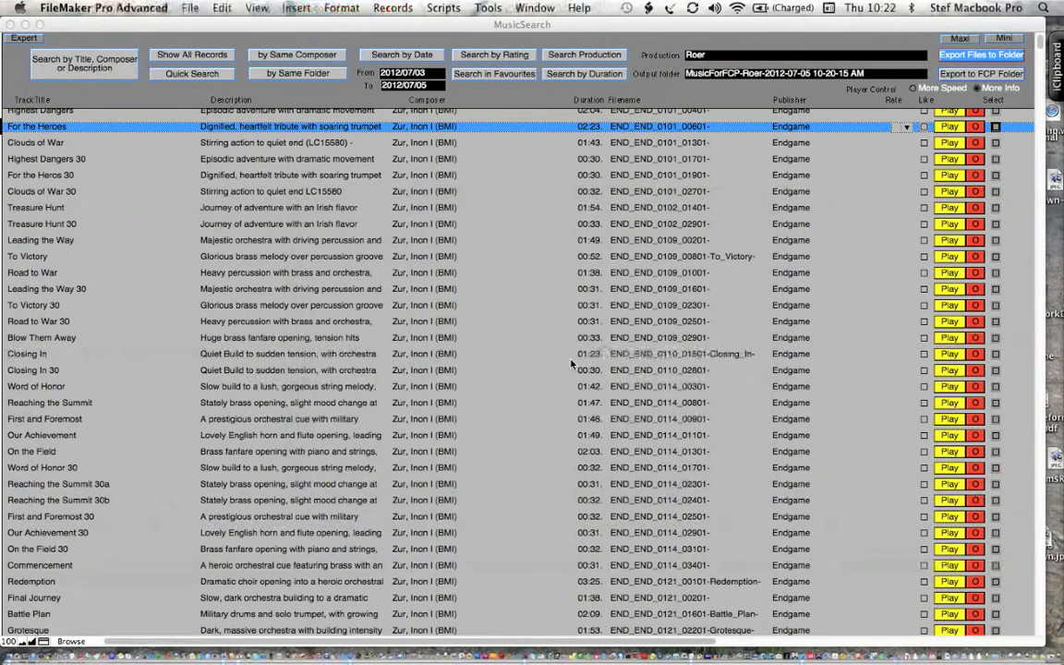
Step: Find the Neptronic track BOM006_04 Neptronic.mp3 further down the list, audition it and close the preview
scroll(513, 321, down, 15)
scroll(517, 370, down, 20)
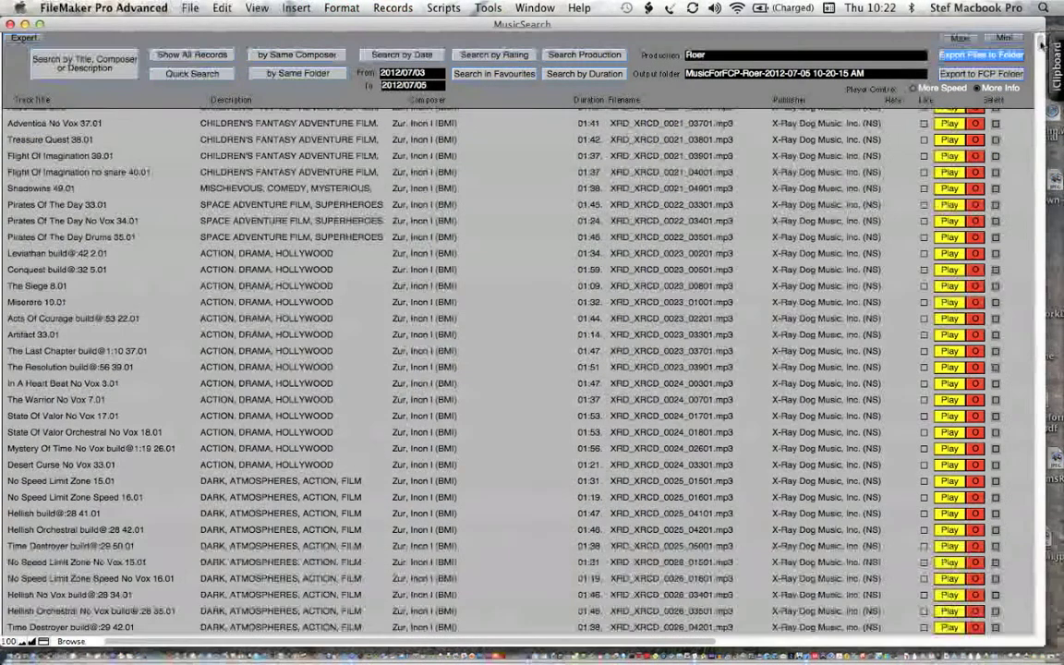
scroll(661, 307, down, 15)
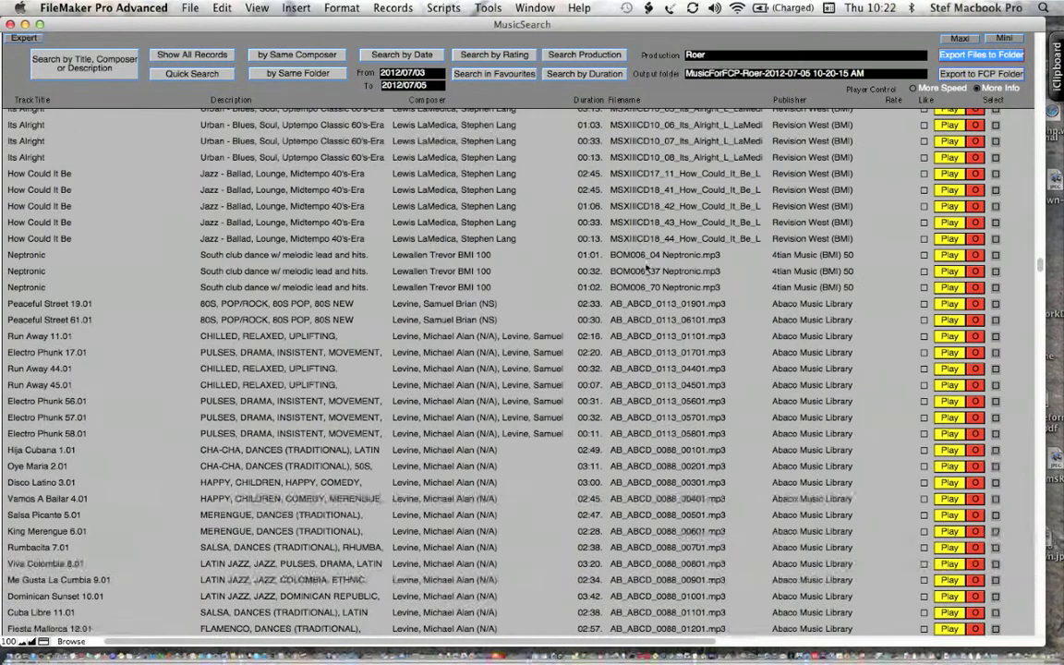
click(645, 262)
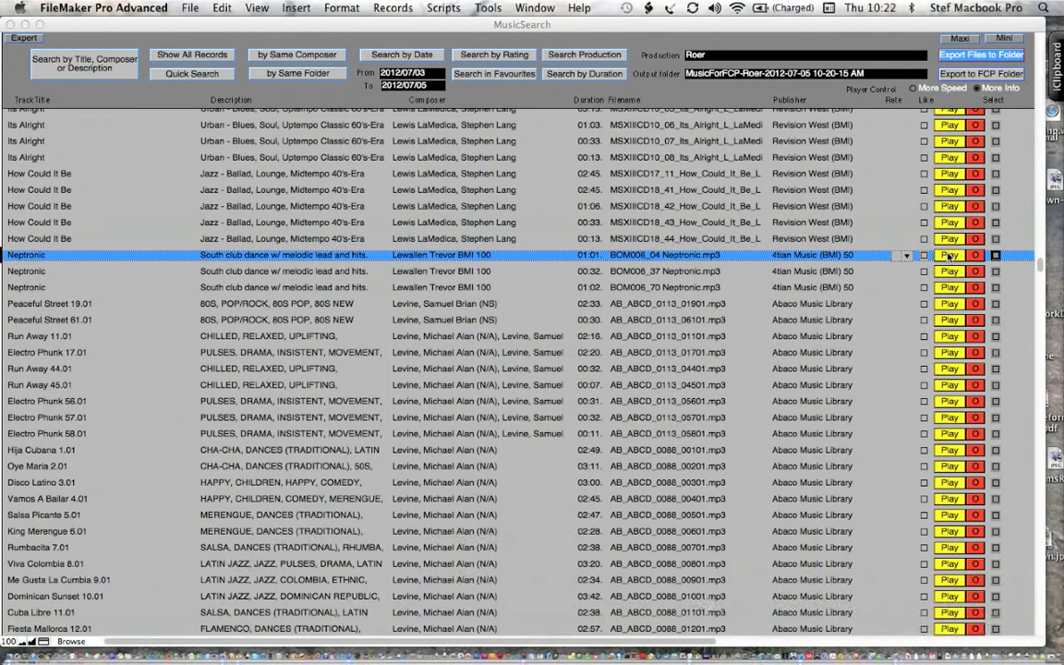
click(949, 256)
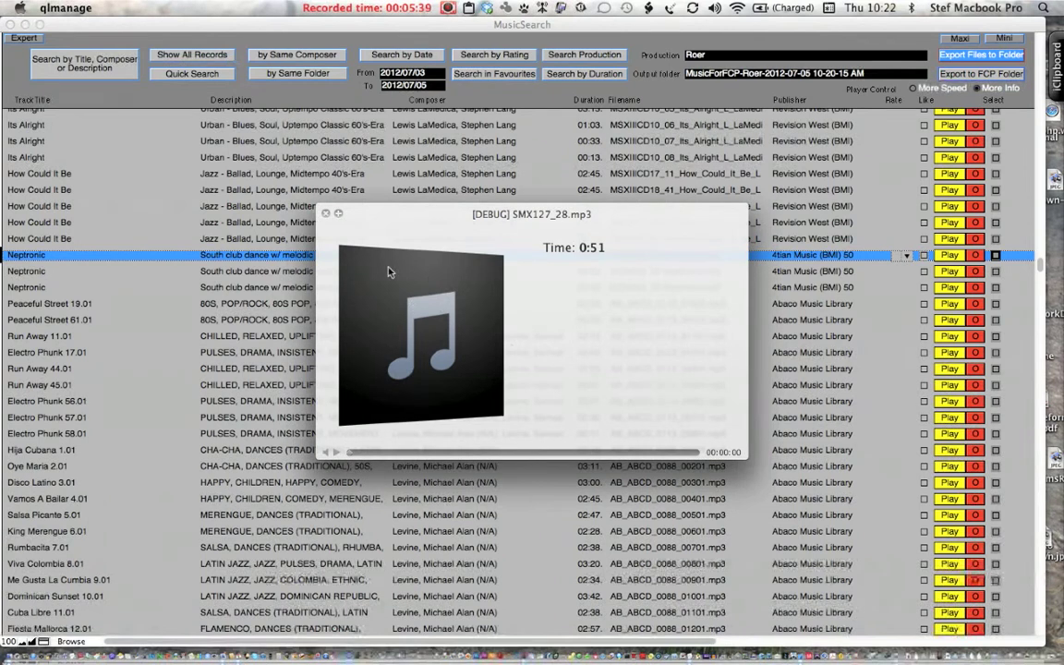
click(325, 213)
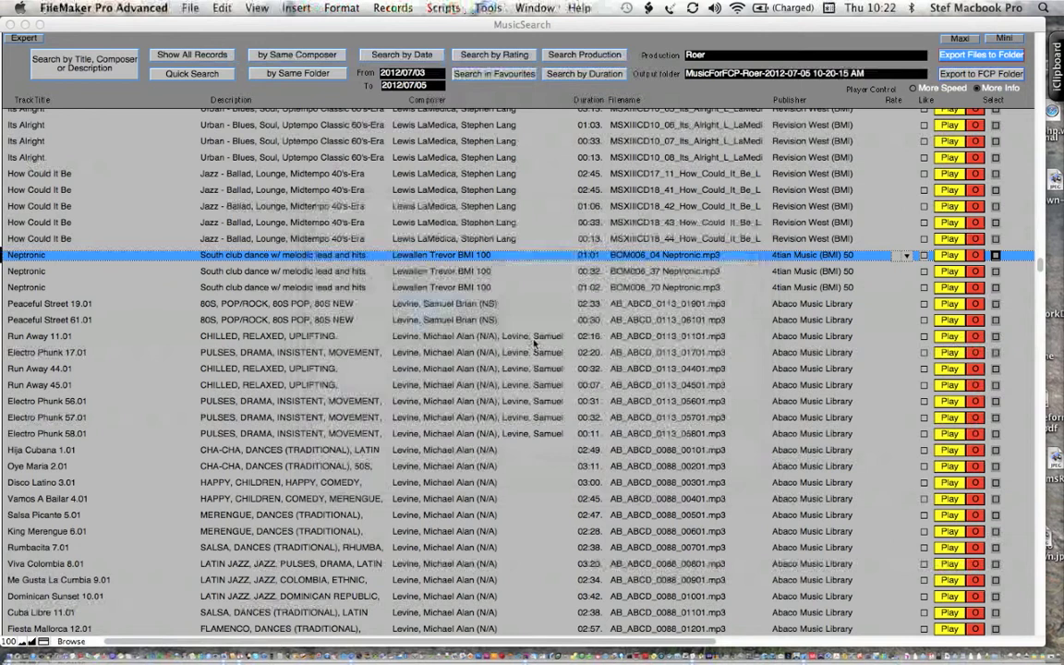
Step: Audition Electro Phunk 56.01, close its preview and browse the tracks that follow it
click(632, 404)
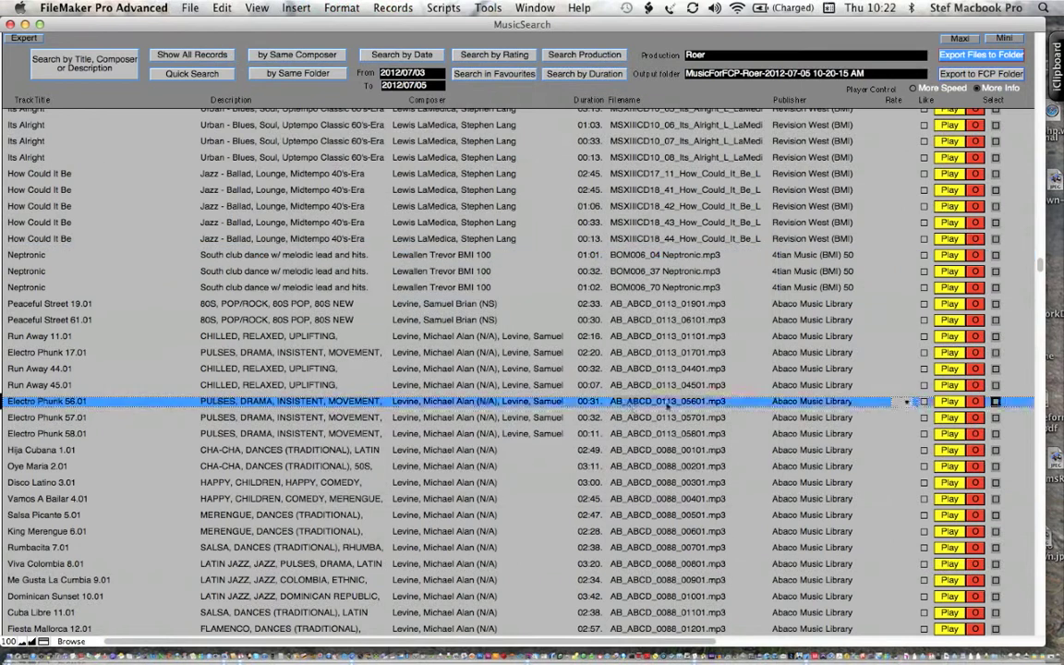
click(948, 402)
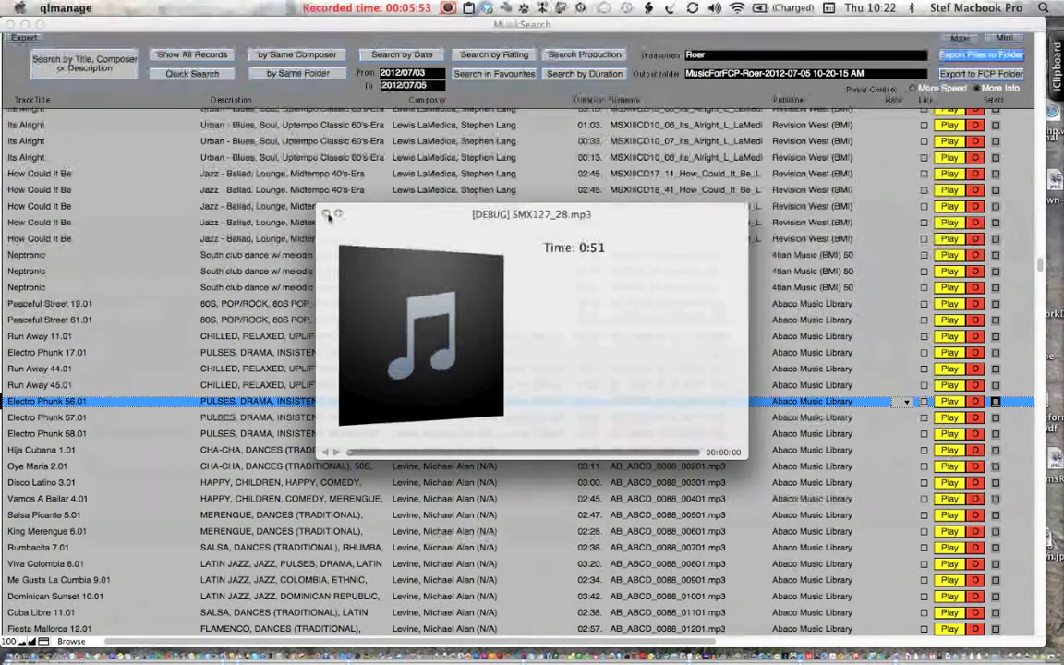
scroll(393, 371, down, 20)
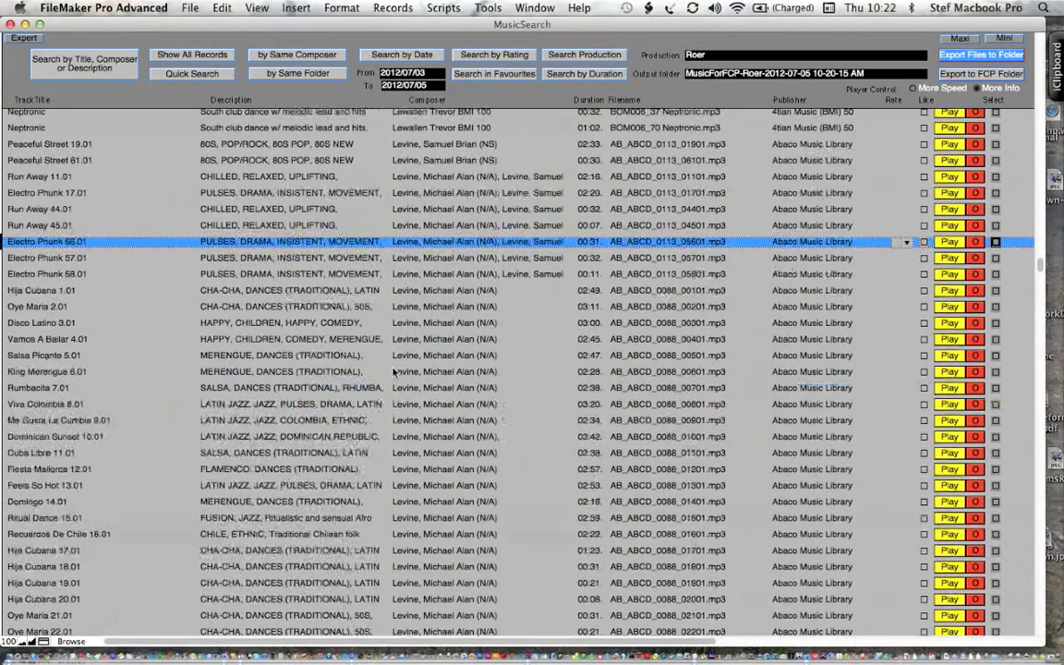
scroll(393, 371, down, 10)
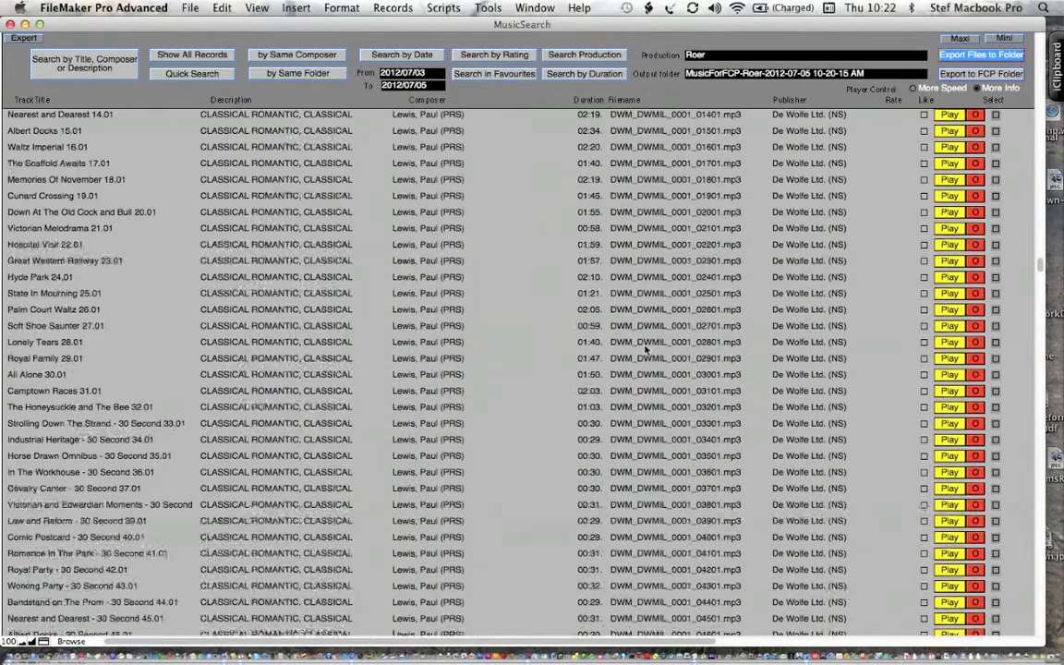
Step: Go back to the start of the track list and switch the window to Mini size and back to Maxi
drag(1041, 270, 1044, 15)
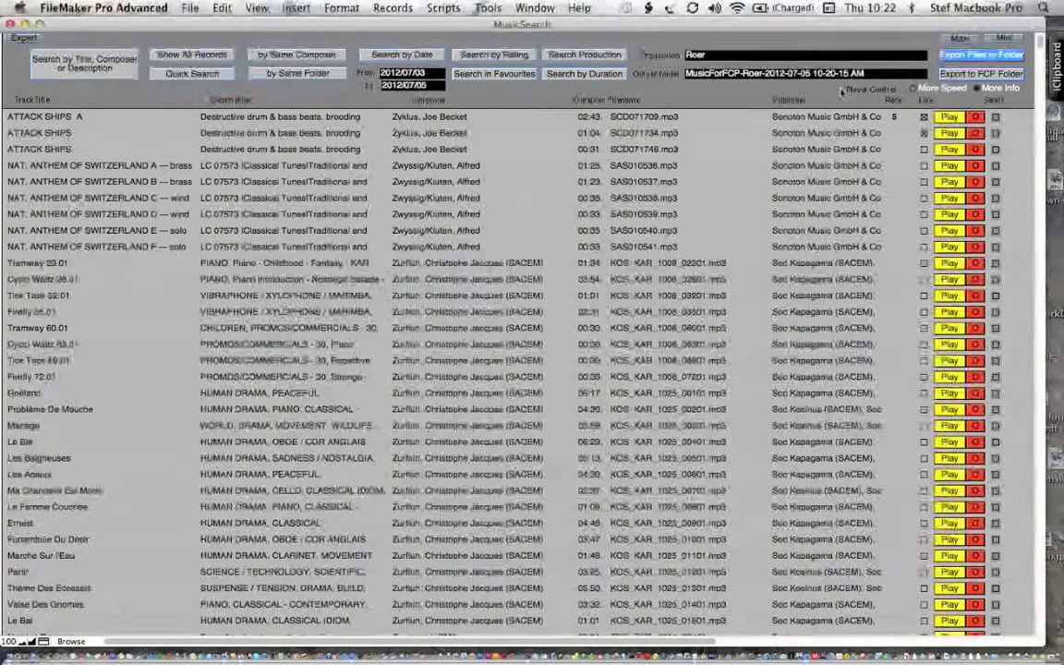
click(997, 40)
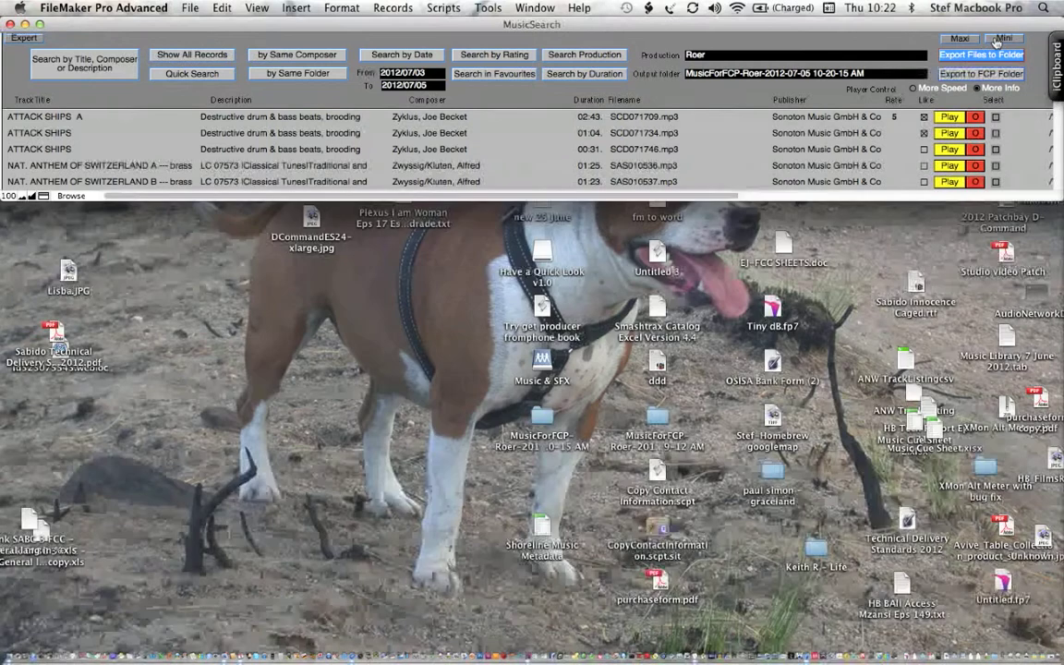
click(960, 40)
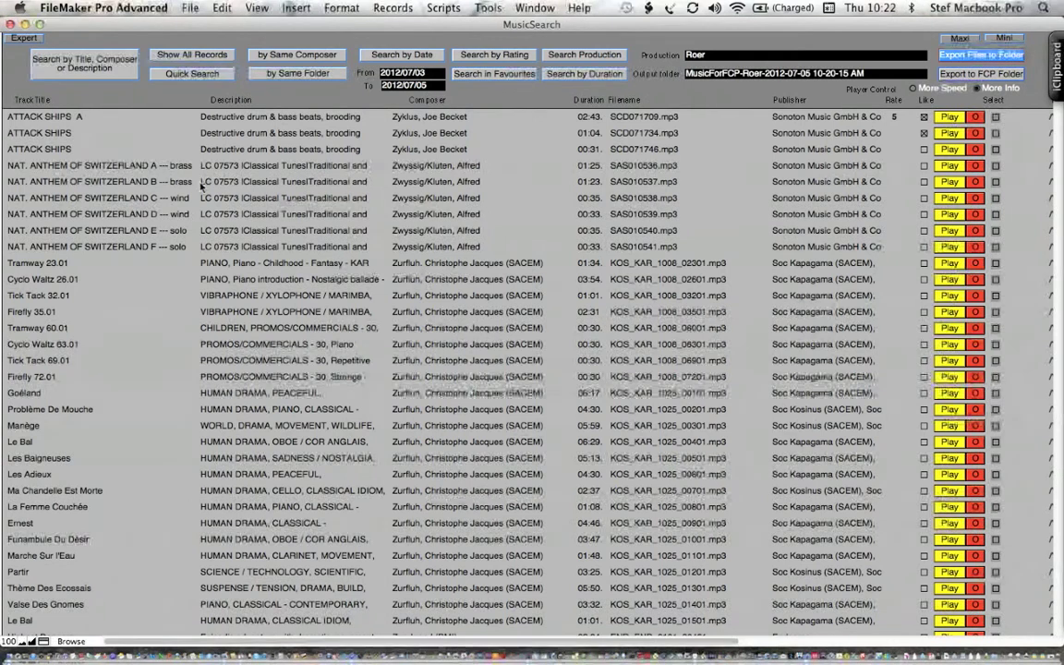
Step: Search the database for tracks with "crazy" in the track title
click(109, 67)
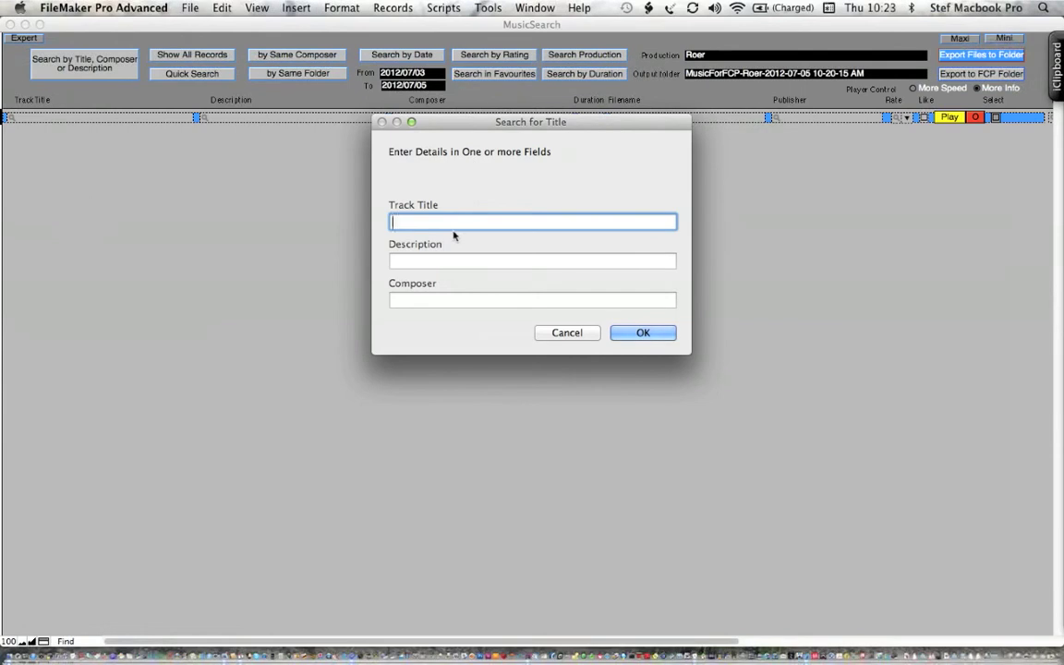
text(crazy)
click(649, 334)
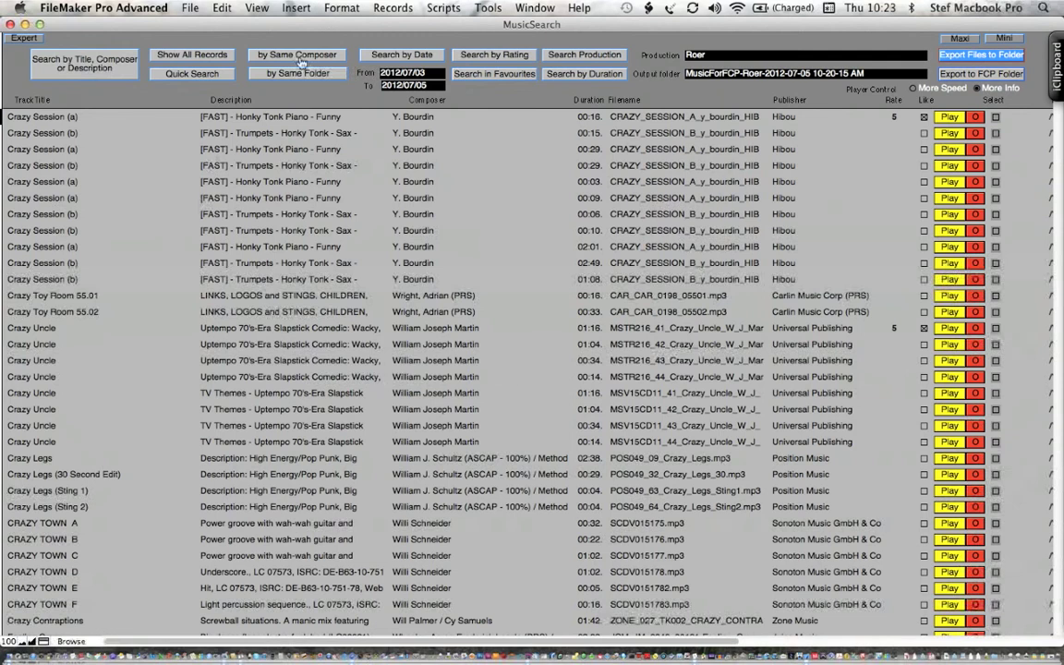
Step: Search for all tracks by the same composer as the uppermost Crazy Session (b) track
click(429, 133)
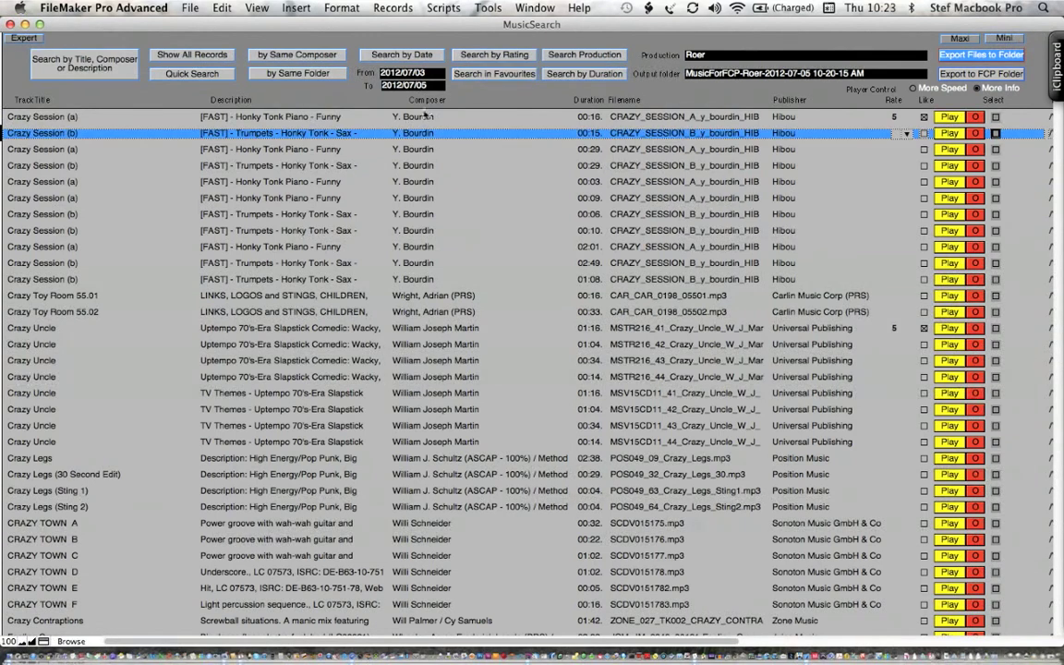
click(299, 56)
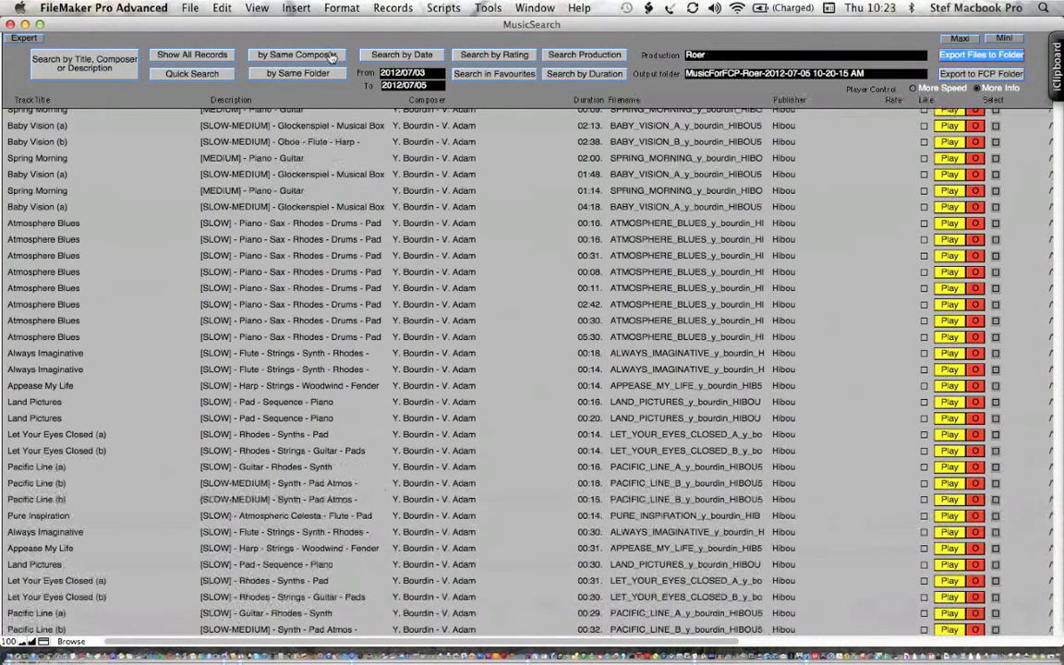
Step: Show all records, pick the uppermost From Roumania (a) track and browse the tracks from the same folder
click(153, 54)
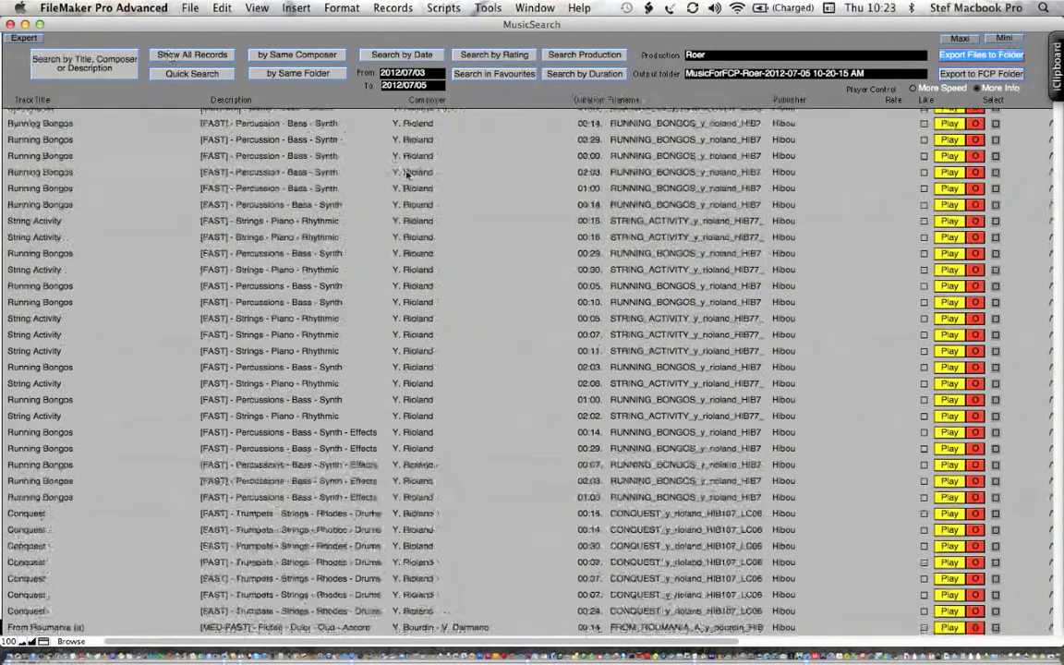
scroll(563, 294, down, 7)
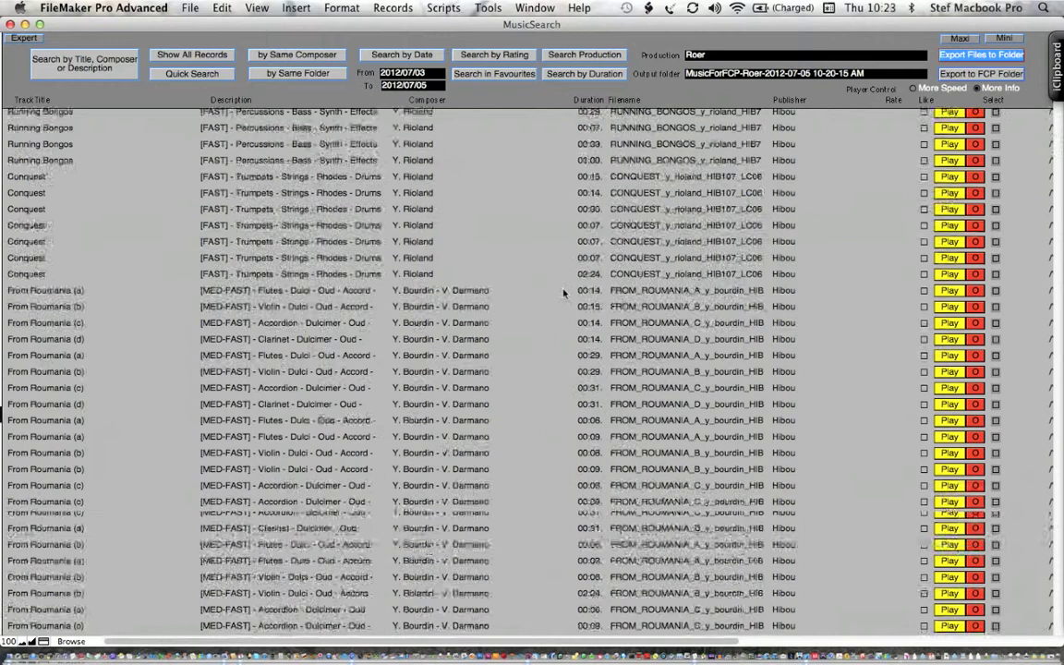
click(459, 291)
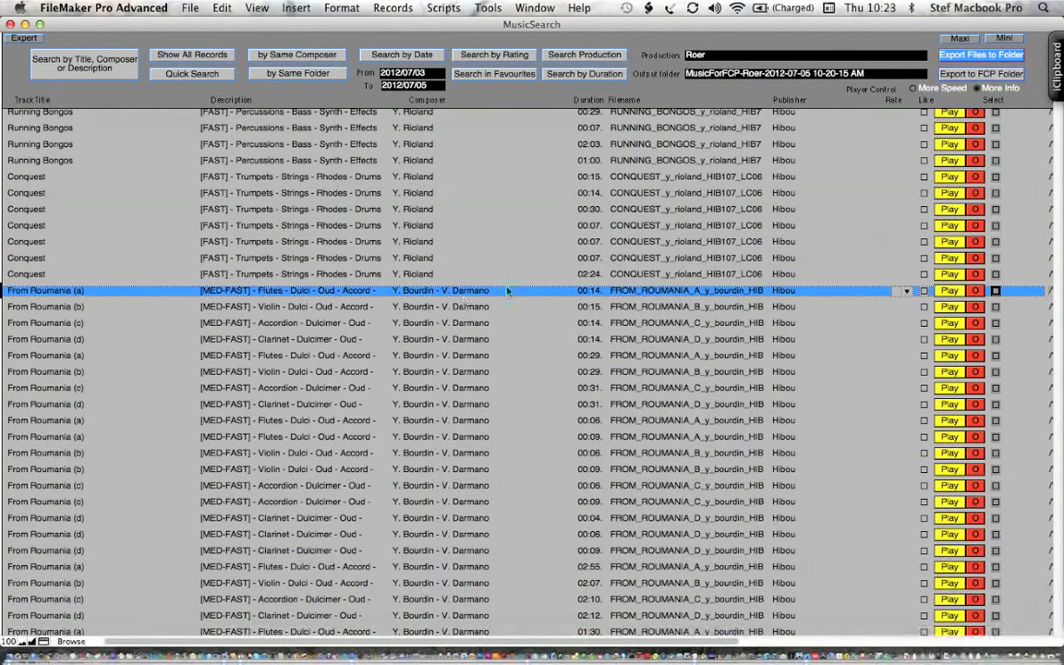
click(275, 77)
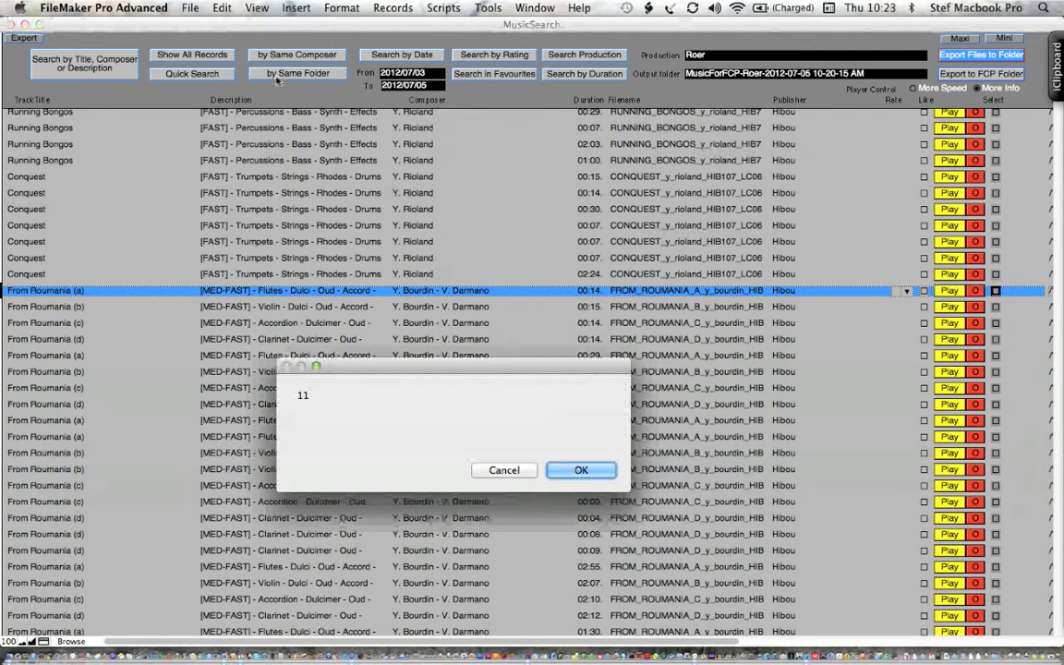
click(581, 471)
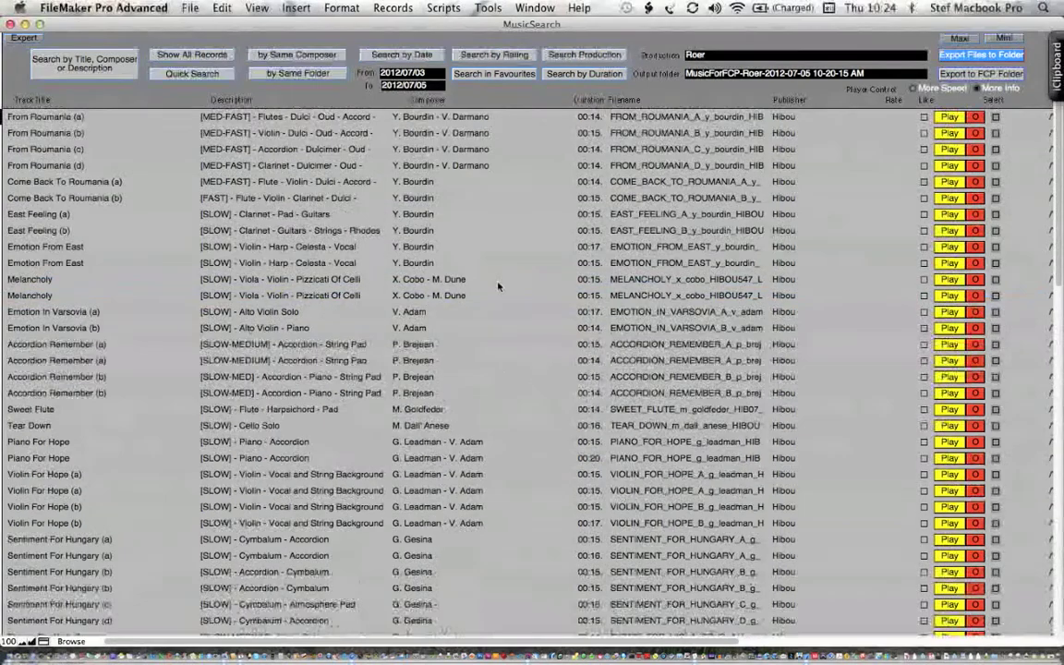
scroll(497, 287, down, 20)
scroll(498, 287, up, 20)
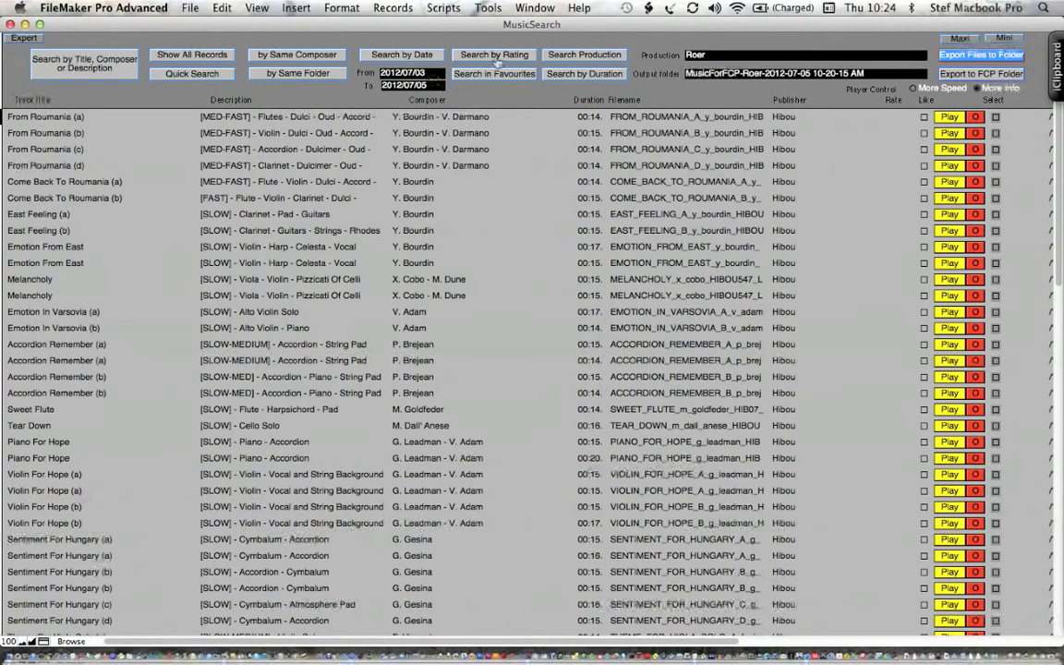
Step: Set the end date to 2012/07/04 and search the tracks by date
click(440, 88)
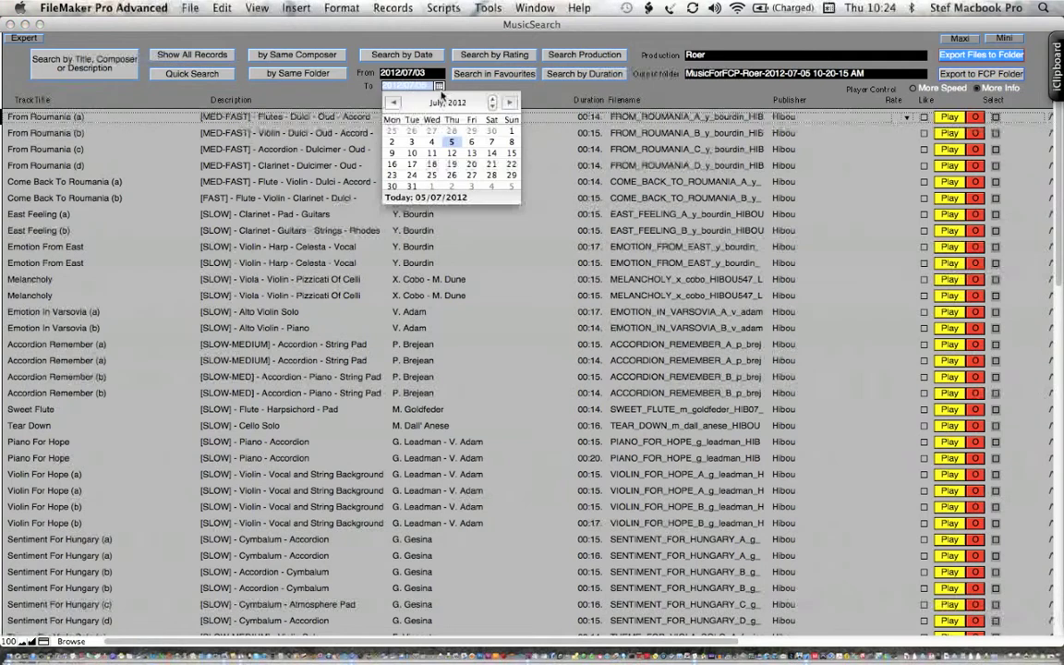
click(431, 143)
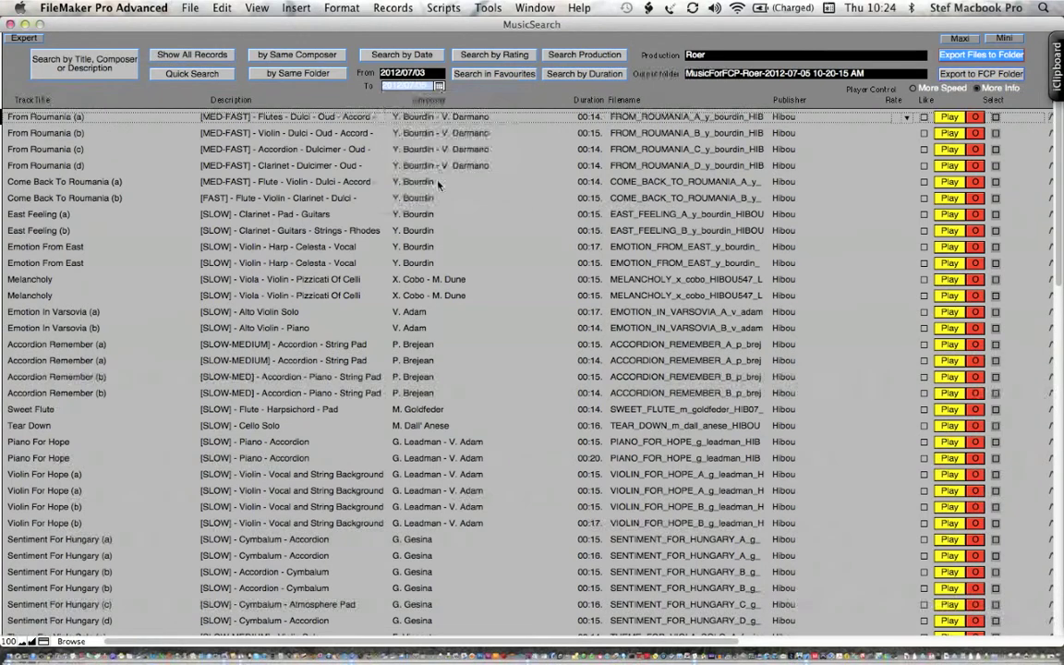
click(388, 56)
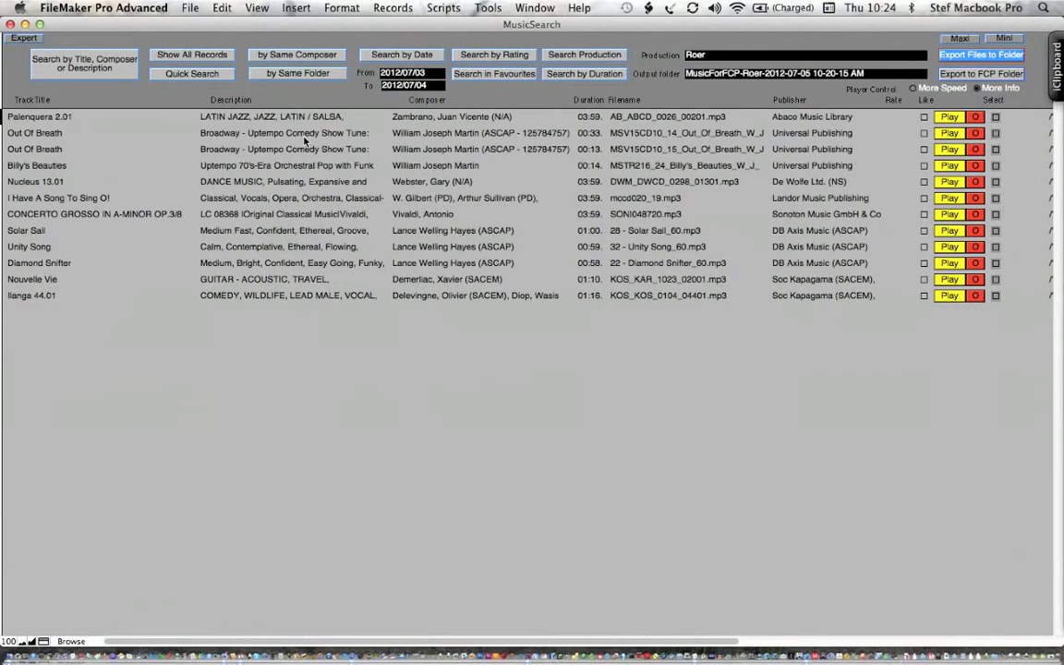
Step: Set the end date to 2012/07/05 and repeat the search by date
click(422, 85)
click(439, 86)
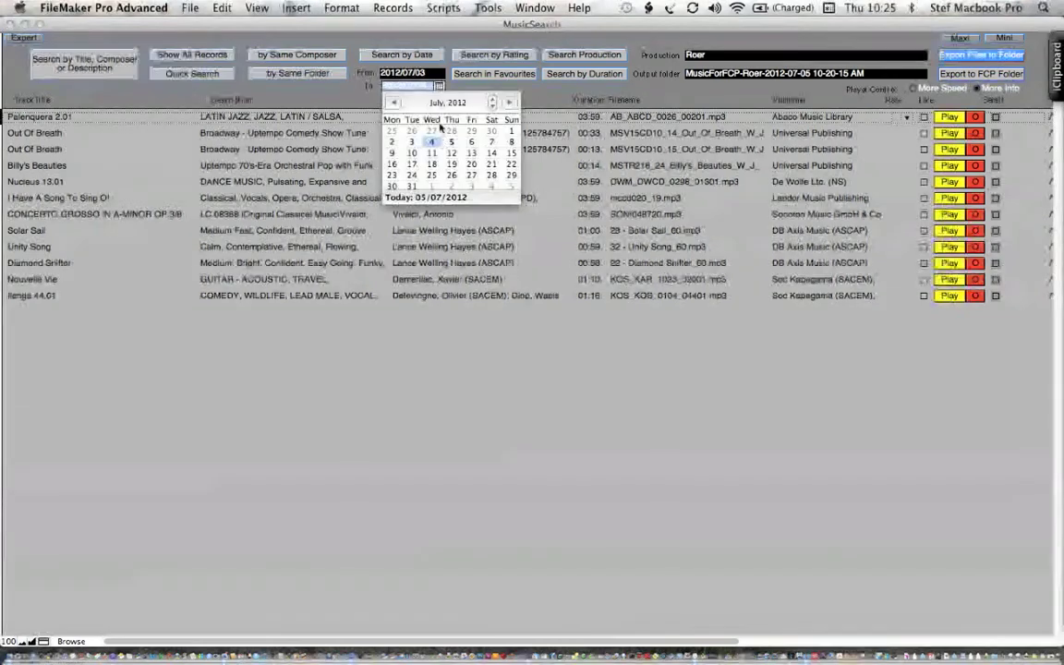
click(451, 143)
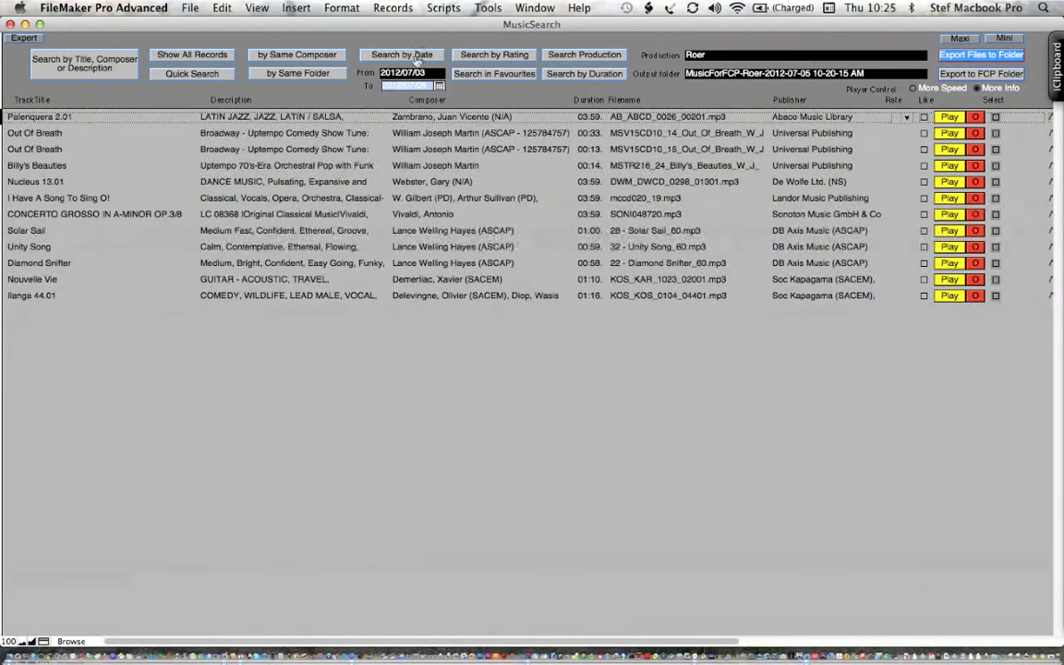
click(415, 55)
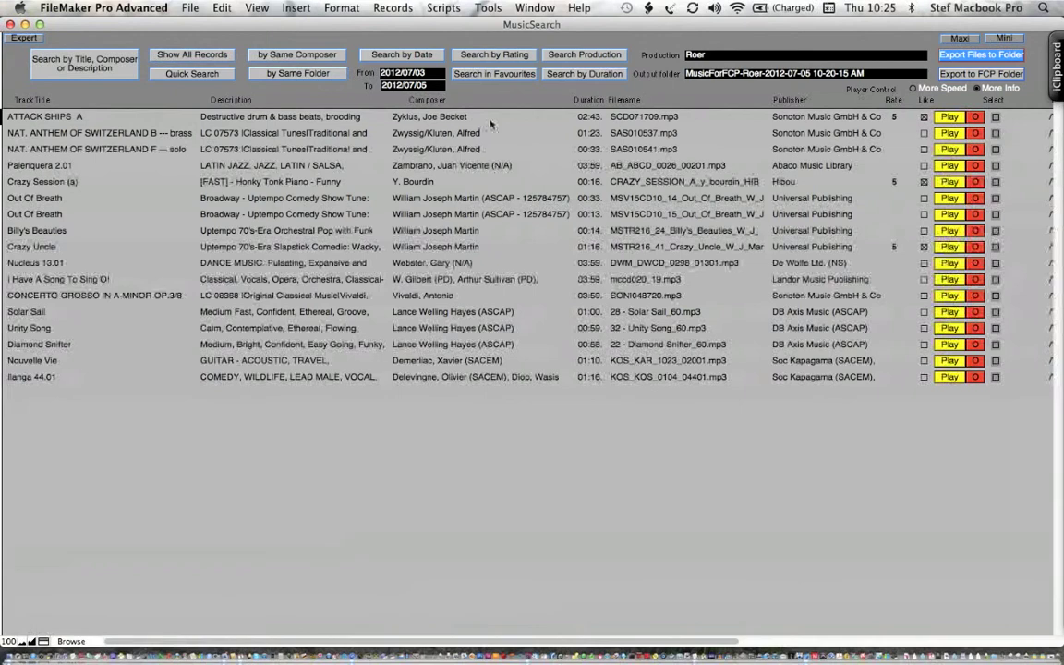
Step: Select ATTACK SHIPS A, then search for tracks with a minimum rating of 3, leaving title and description empty
click(907, 119)
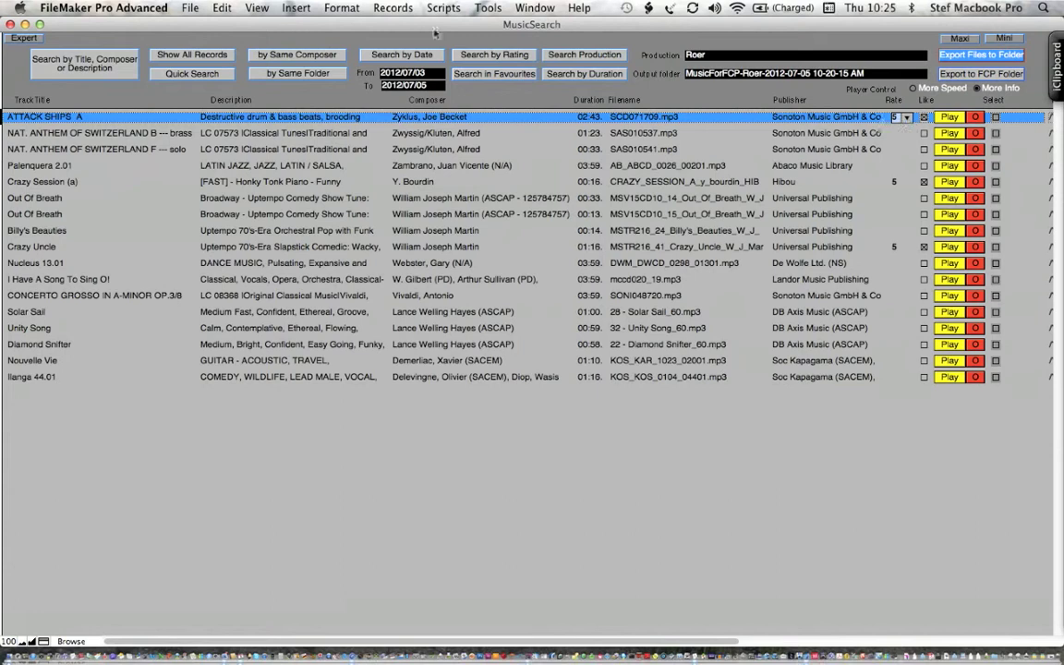
click(504, 58)
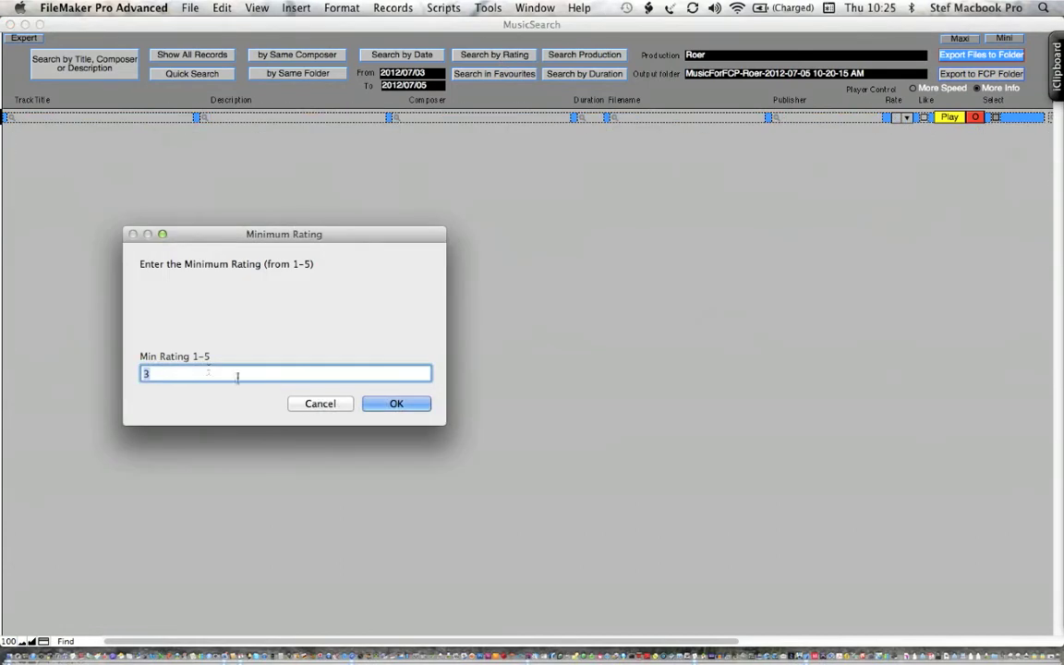
click(403, 404)
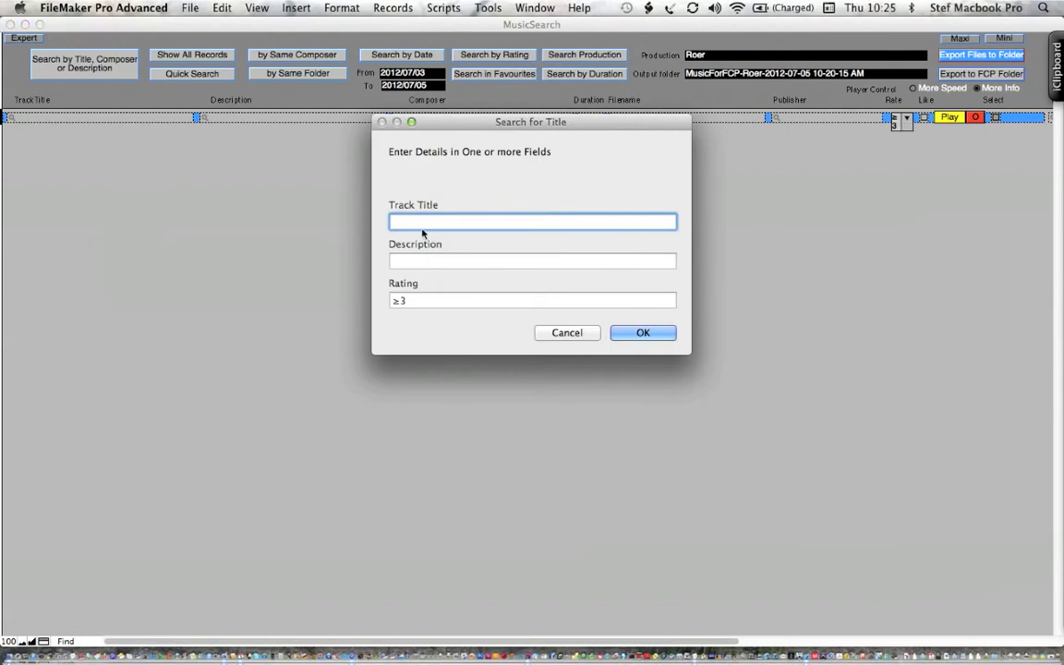
click(641, 332)
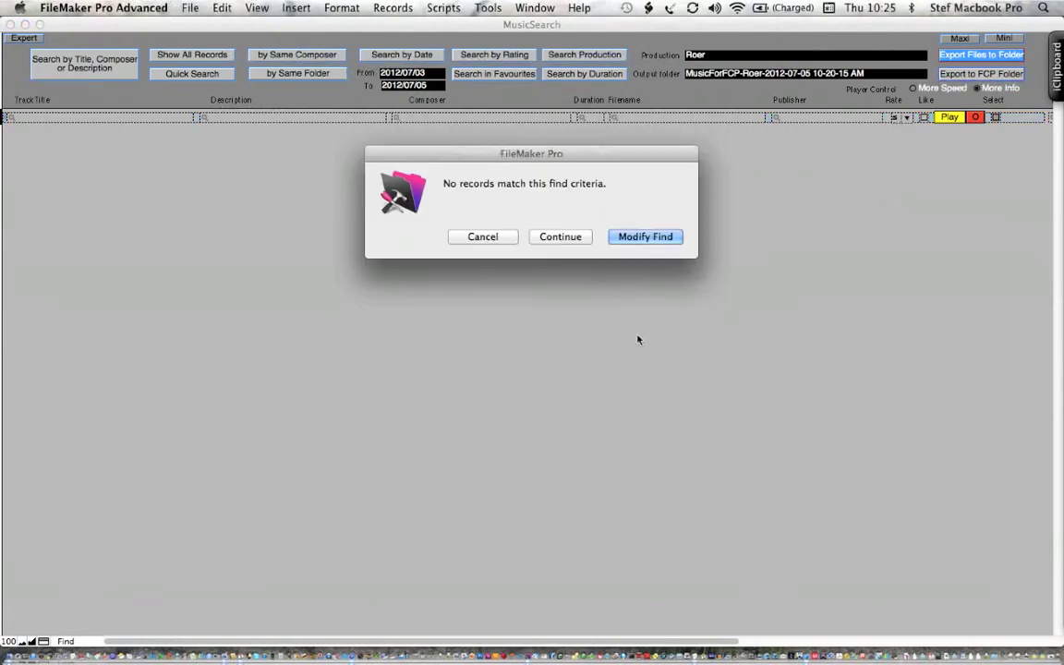
click(563, 237)
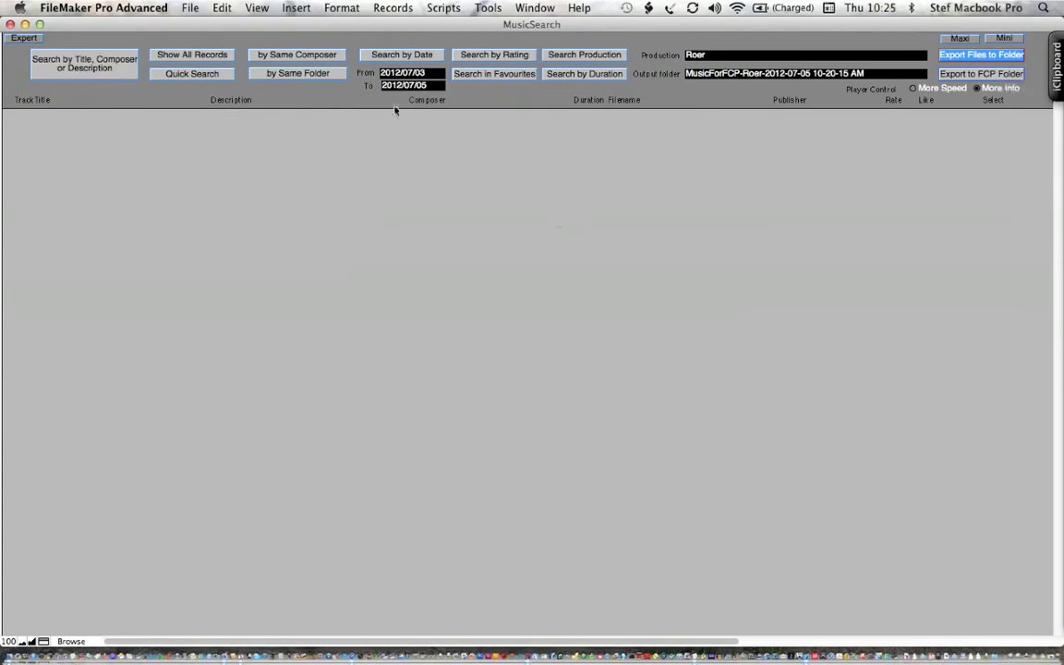
Step: Search the favourites and the tracks of the Roer production, leaving title and description empty in both searches
click(495, 76)
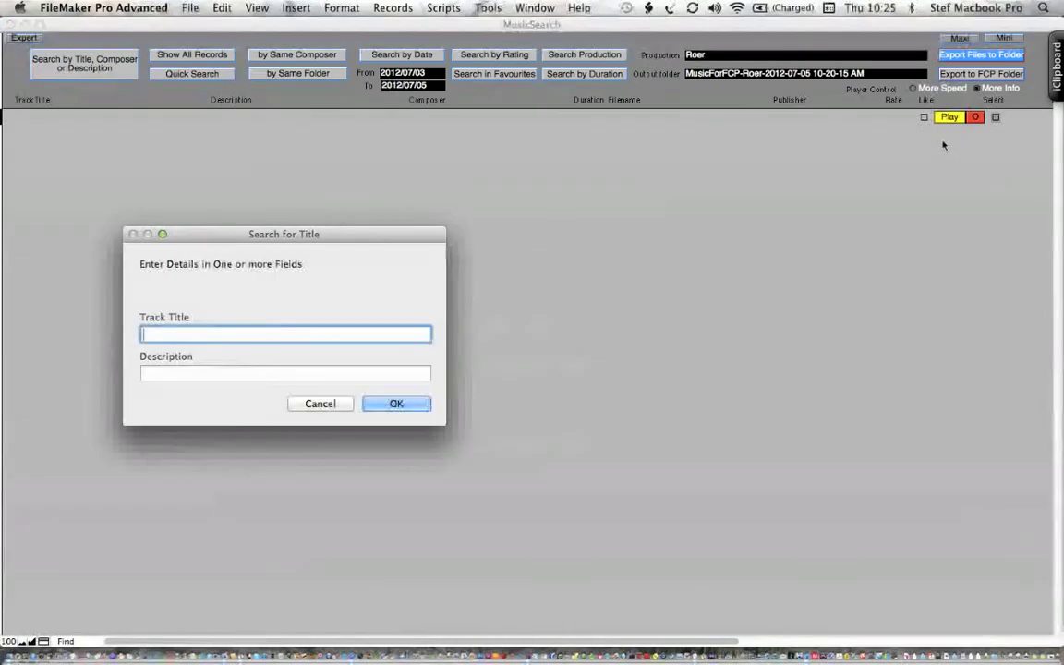
click(416, 402)
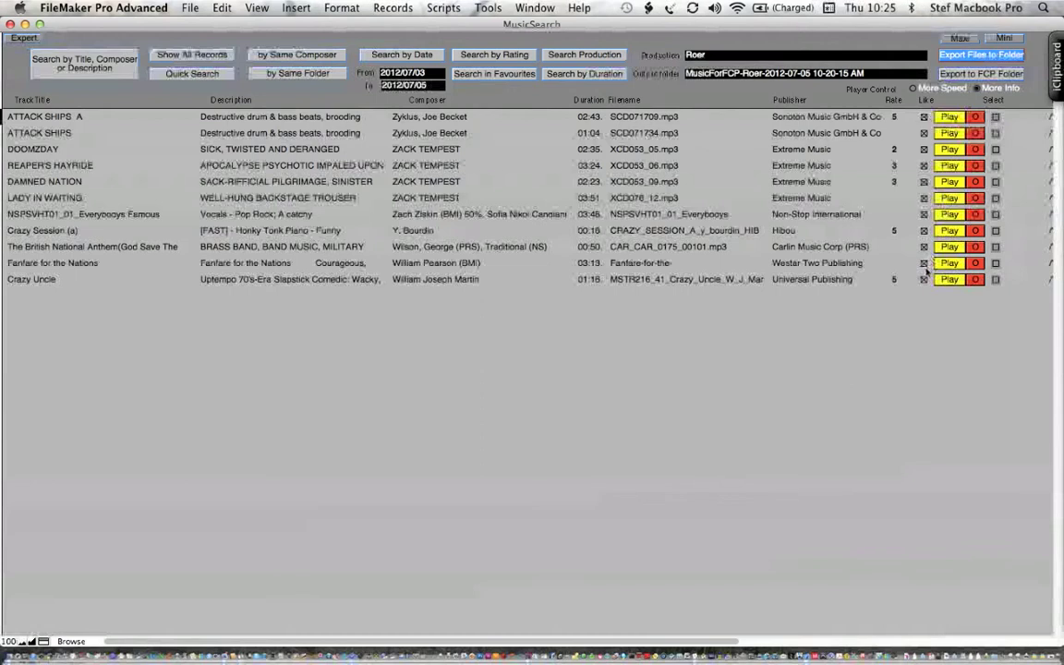
click(604, 57)
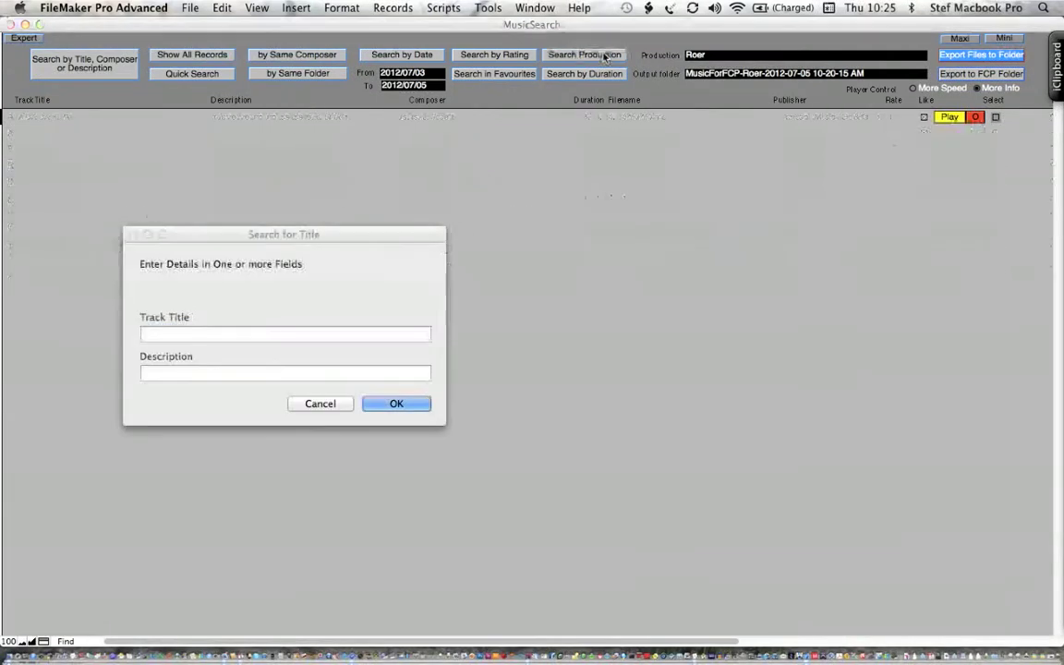
click(374, 408)
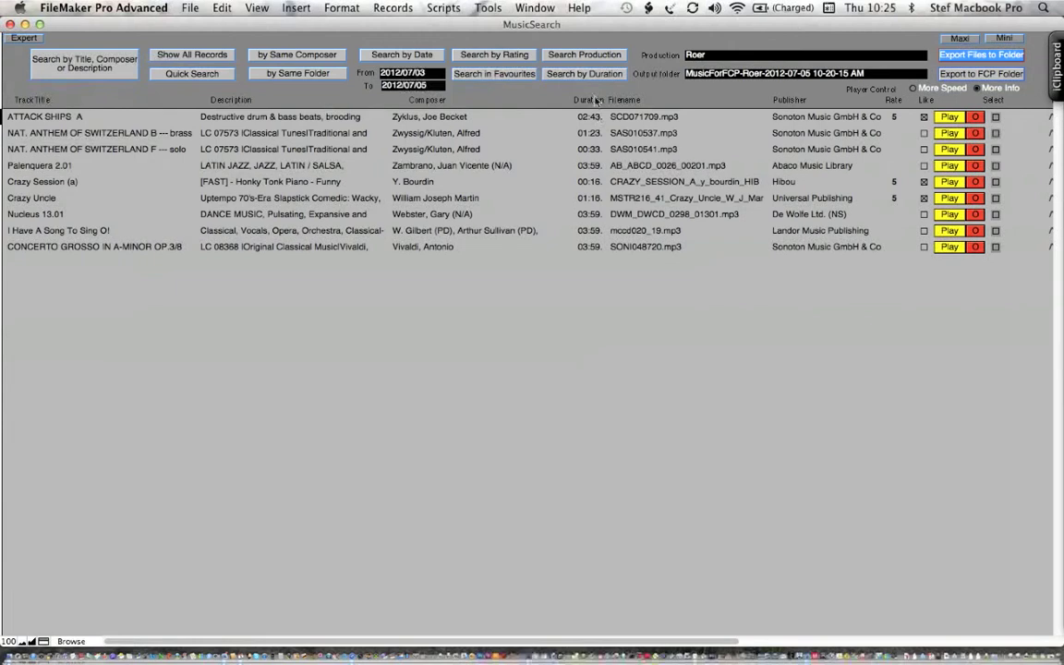
Step: Start a search by duration with a maximum of 00:32 and a minimum of 00:27
click(588, 74)
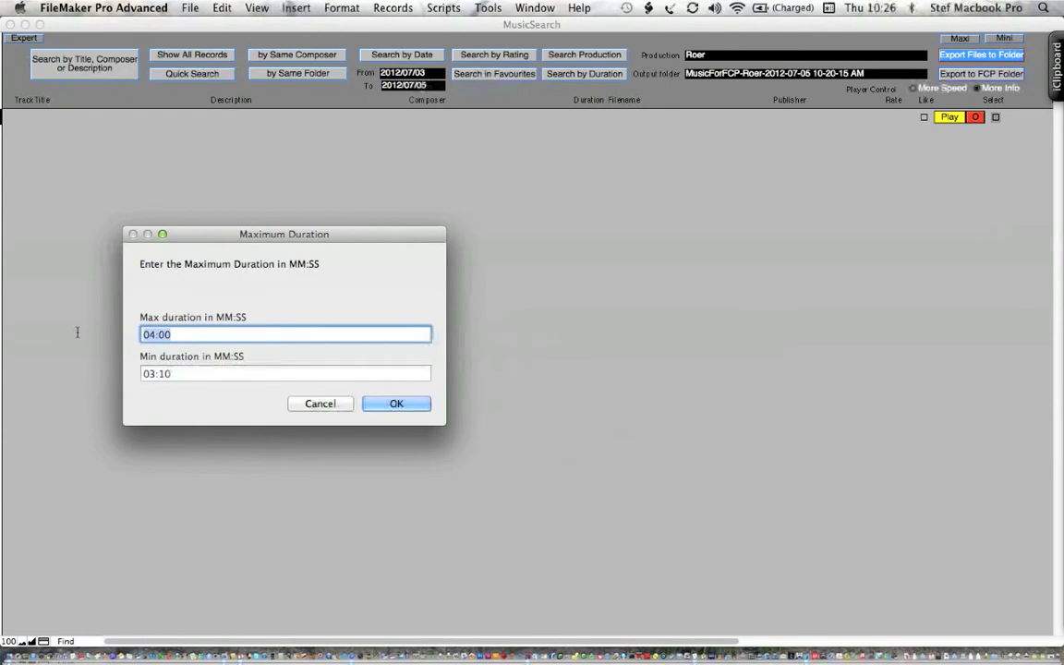
text(00:32)
key(Tab)
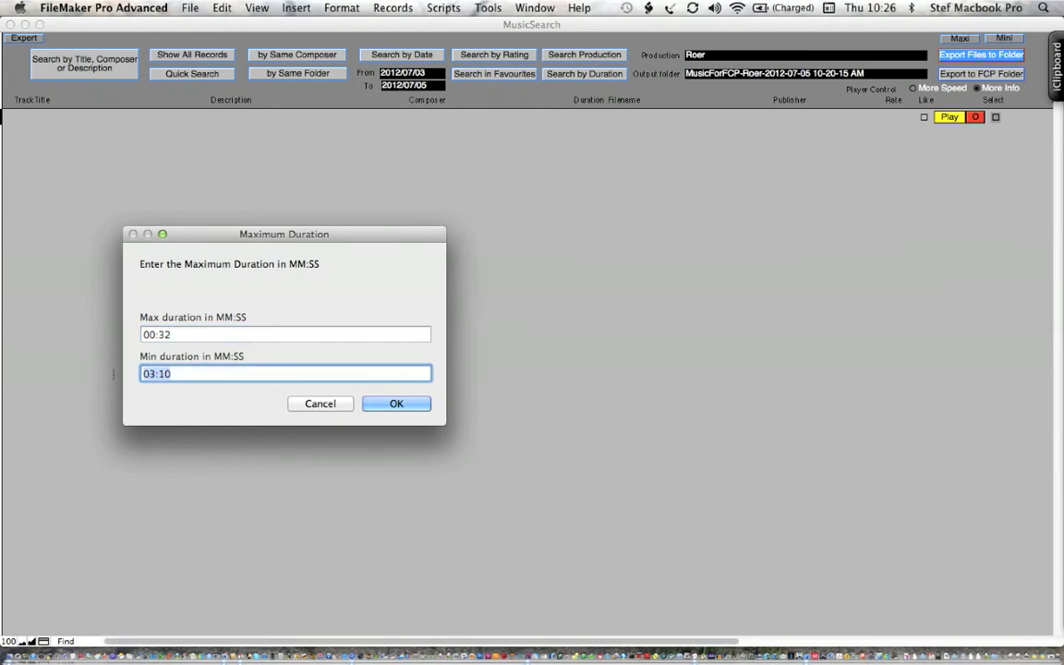
key(BackSpace)
text(00:0)
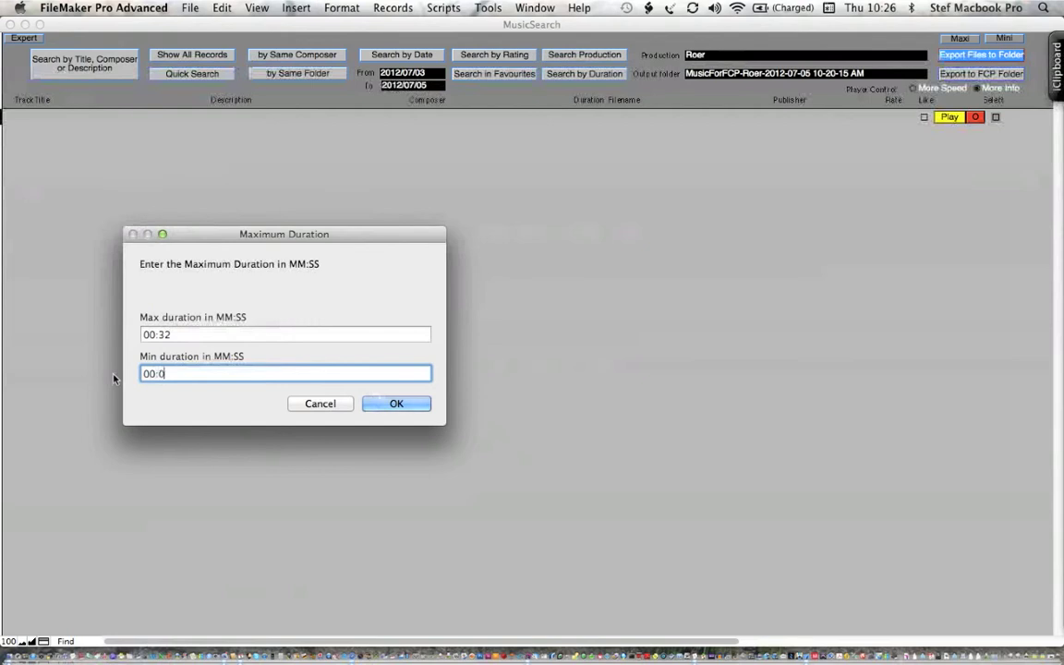
text(27)
click(164, 373)
key(BackSpace)
click(397, 404)
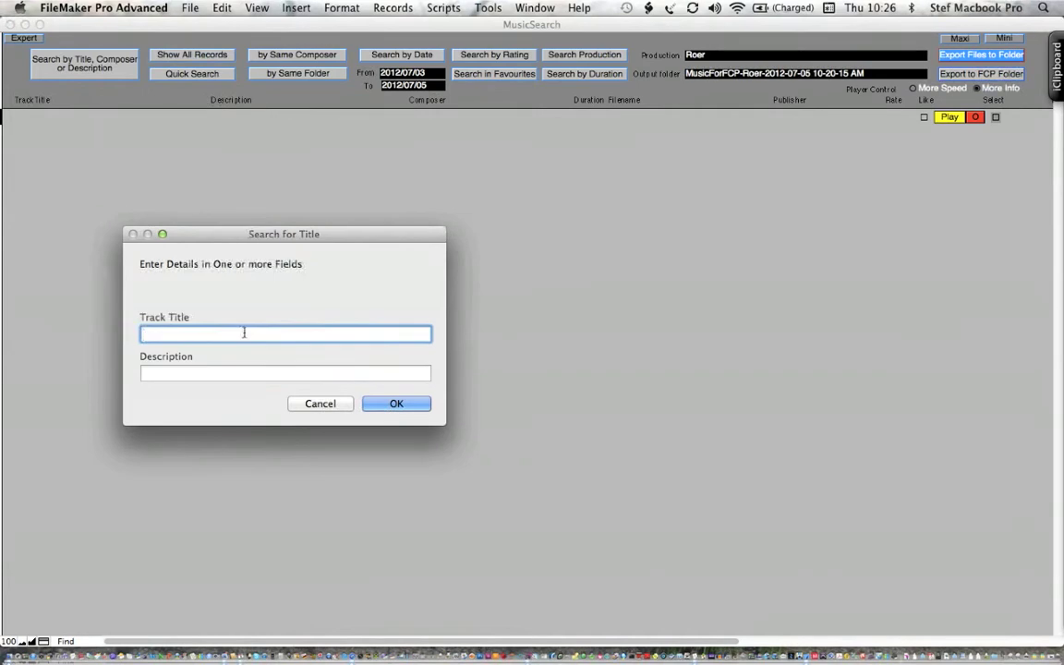
Step: Restrict the duration search to tracks with "jazzy trumpet" in the description and run it
click(232, 372)
text(jazzy trumpet)
click(380, 403)
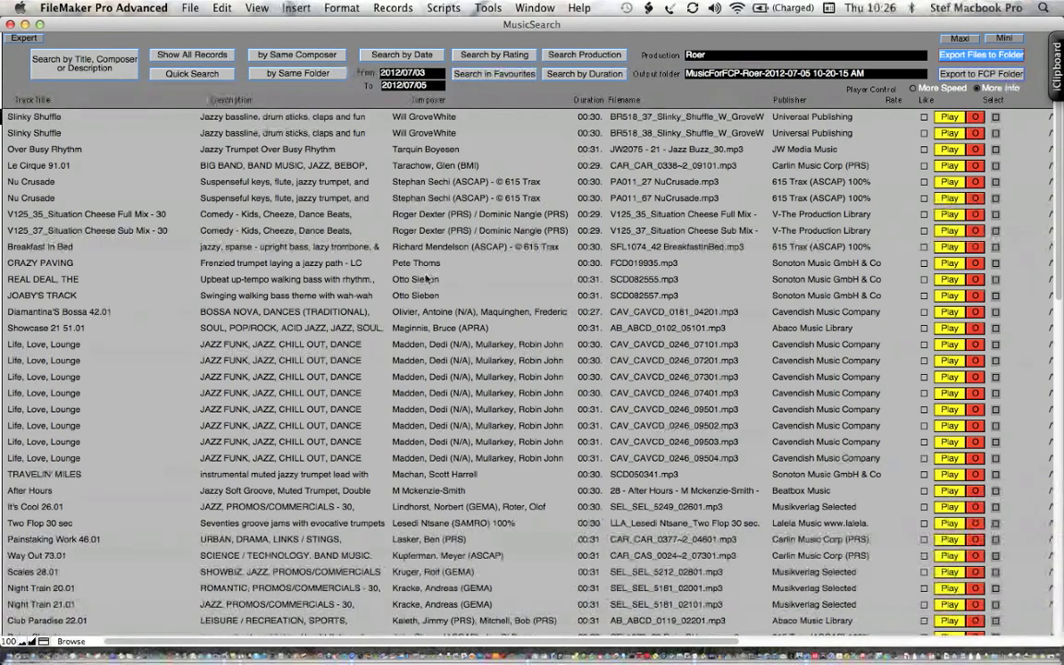
Step: Audition the track REAL DEAL, THE and close its preview
click(388, 279)
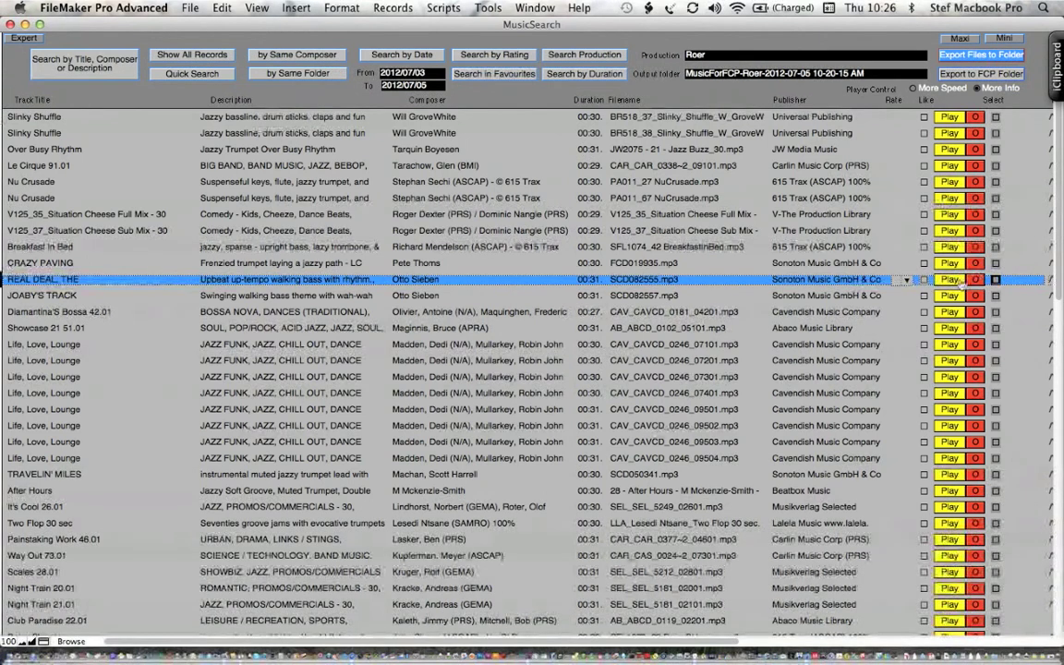
click(950, 280)
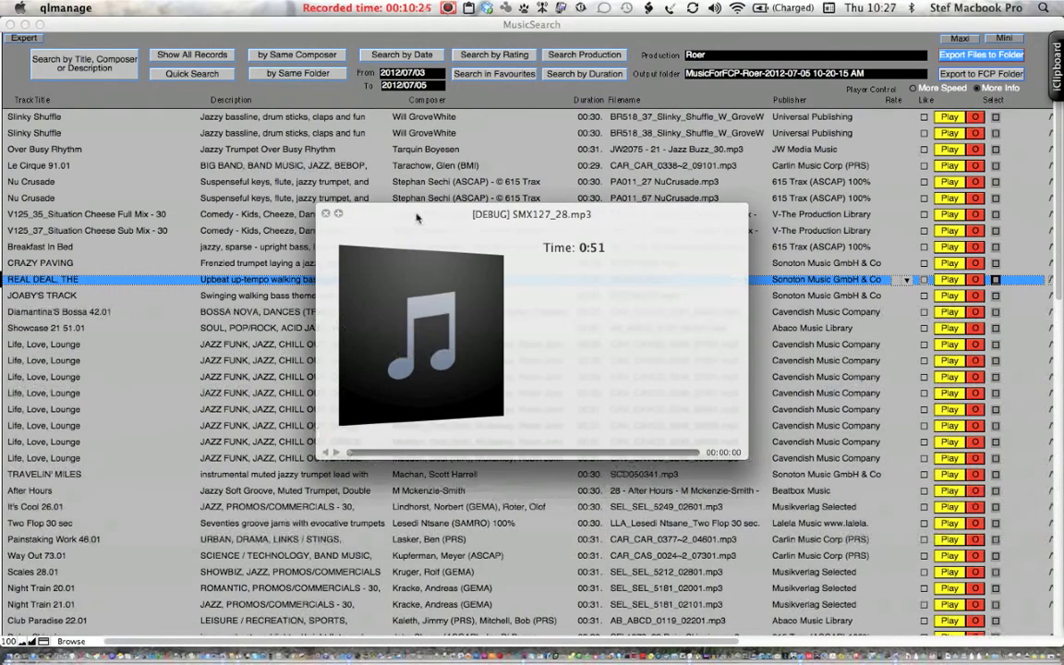
click(325, 213)
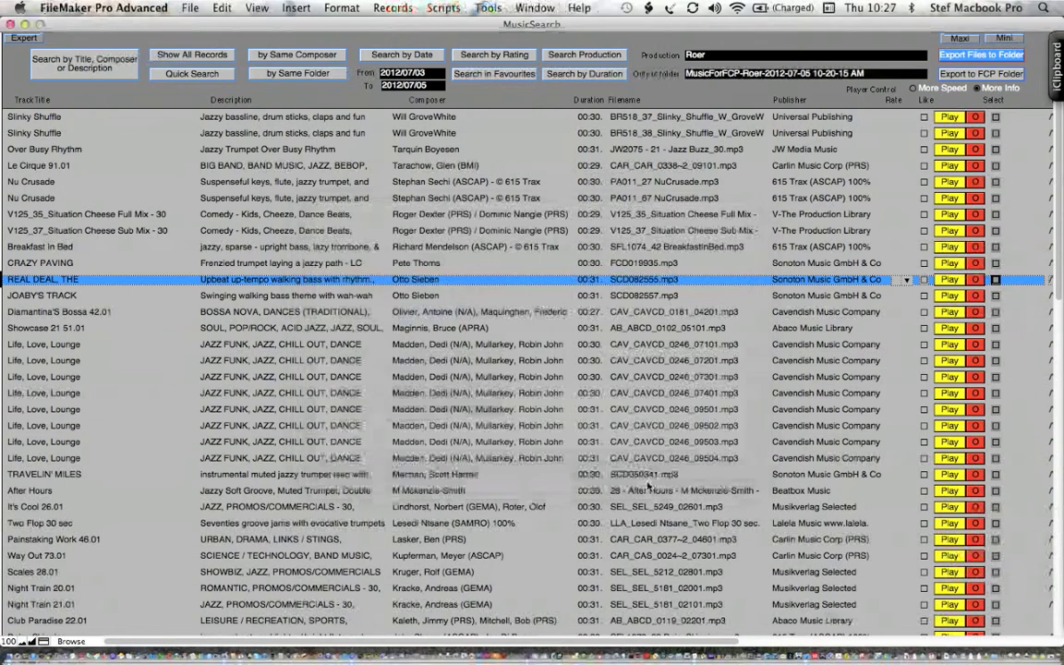
Step: Find Laguna Bebop further down the results, audition it and close the preview
scroll(649, 487, down, 15)
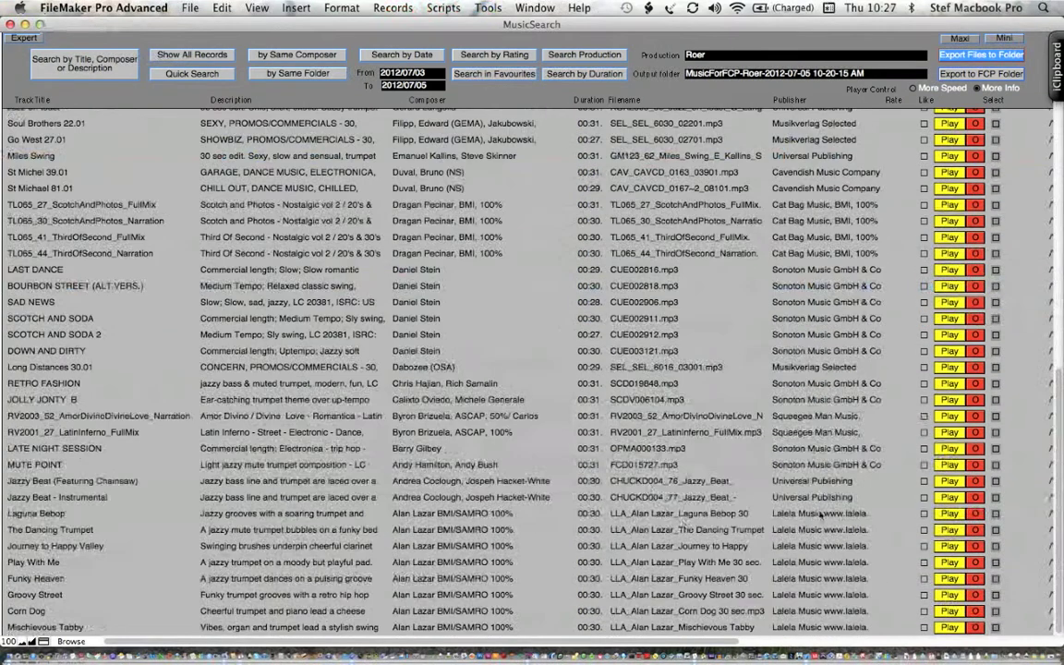
click(949, 513)
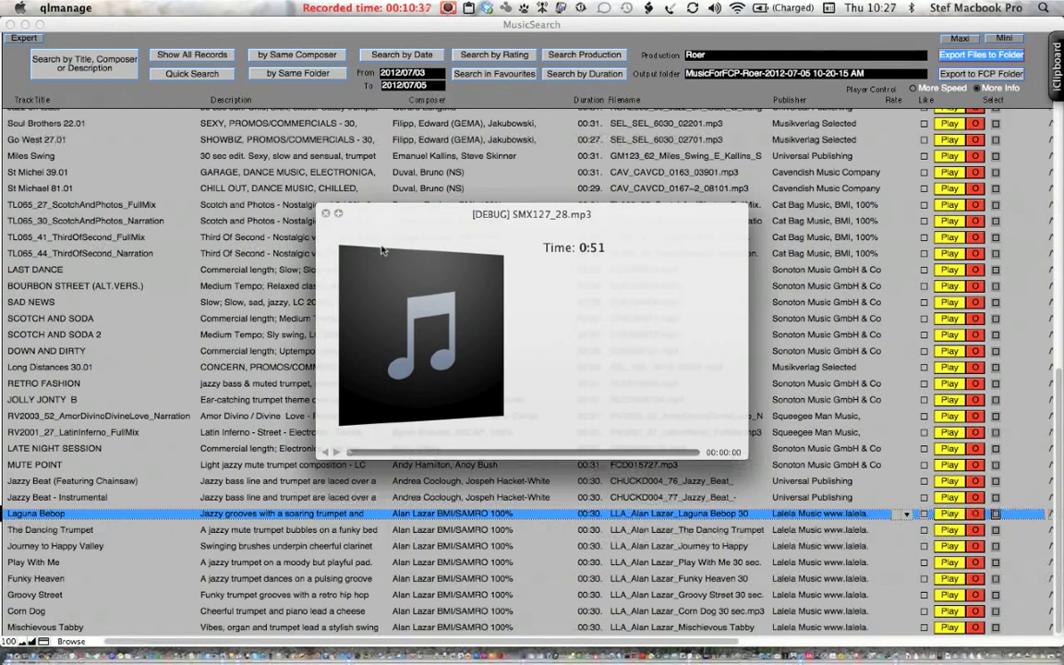
click(326, 214)
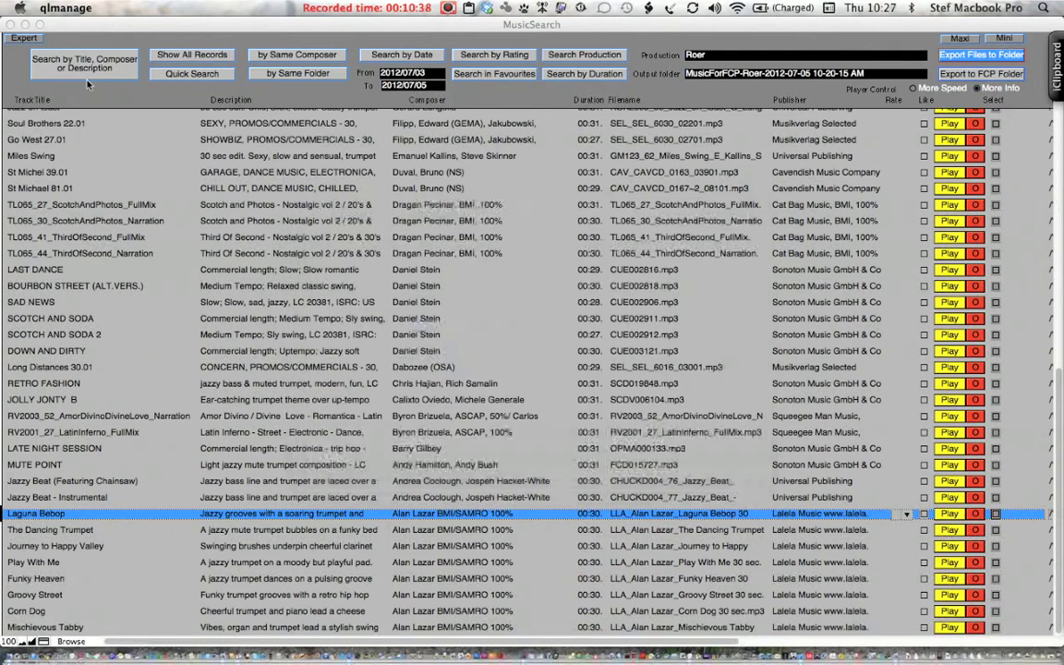
Step: Switch the database window to Expert mode
click(24, 39)
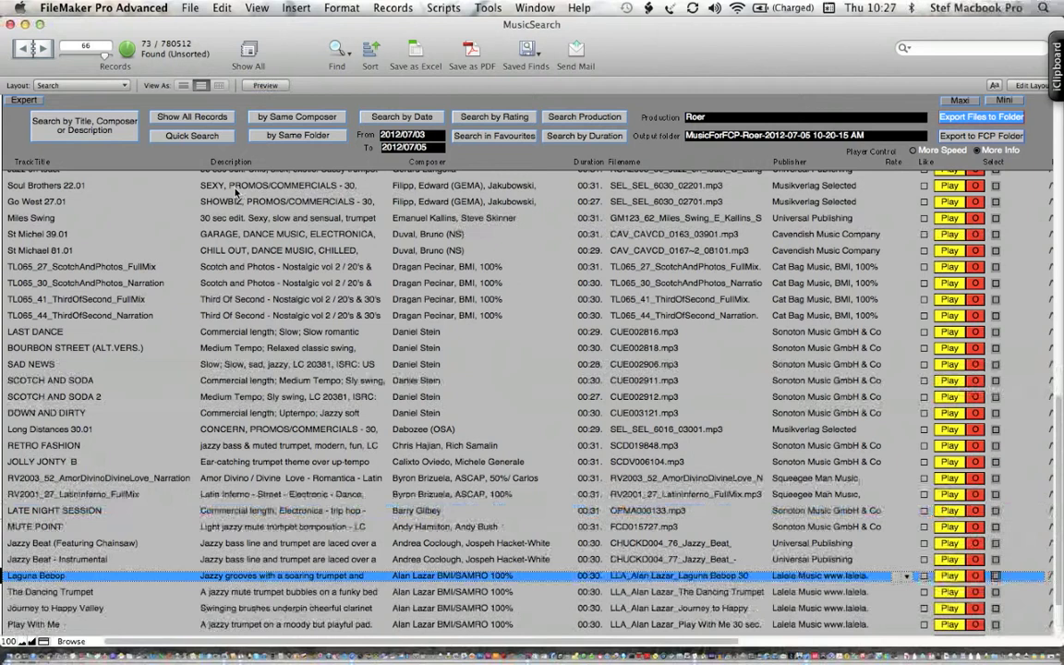
Step: Save the current find under the name "≤00:32 ≥00:27 Jazzy Trumpet"
click(530, 52)
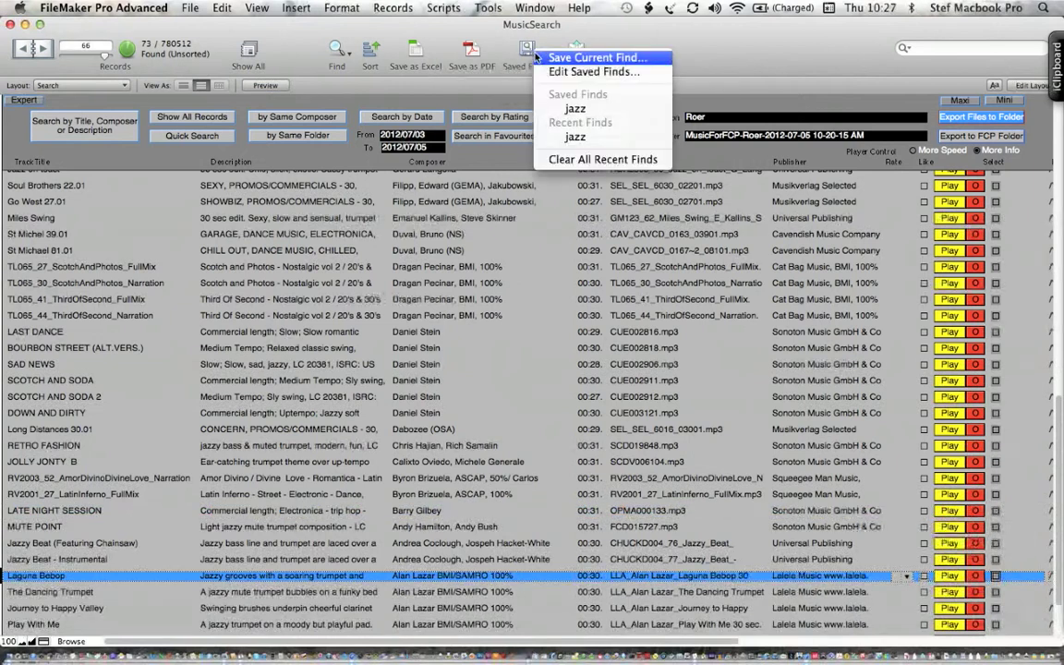
click(597, 57)
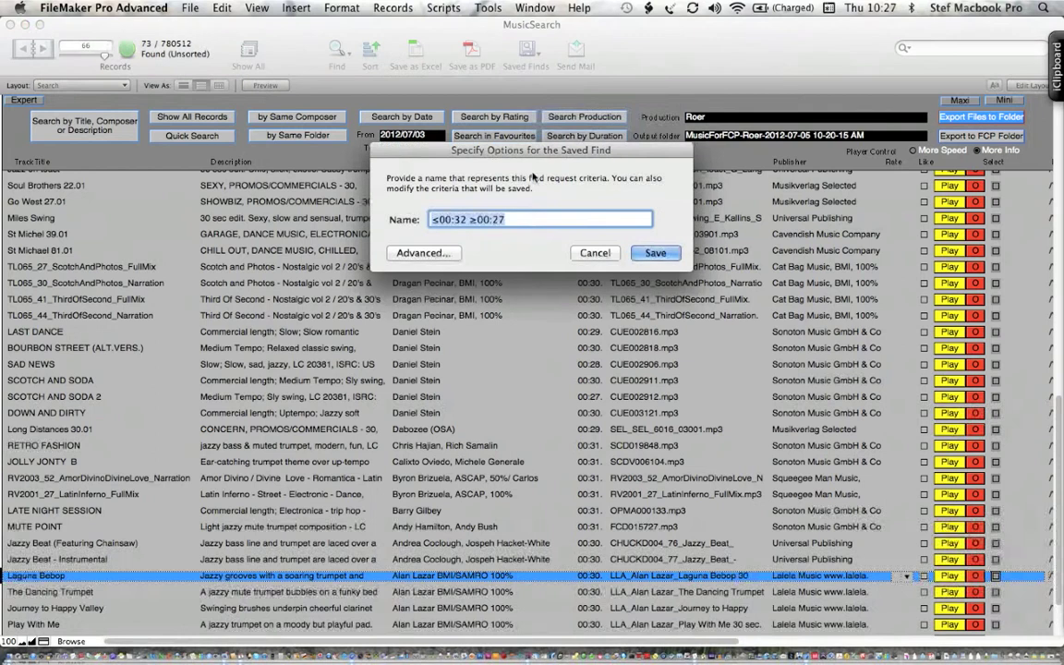
click(537, 215)
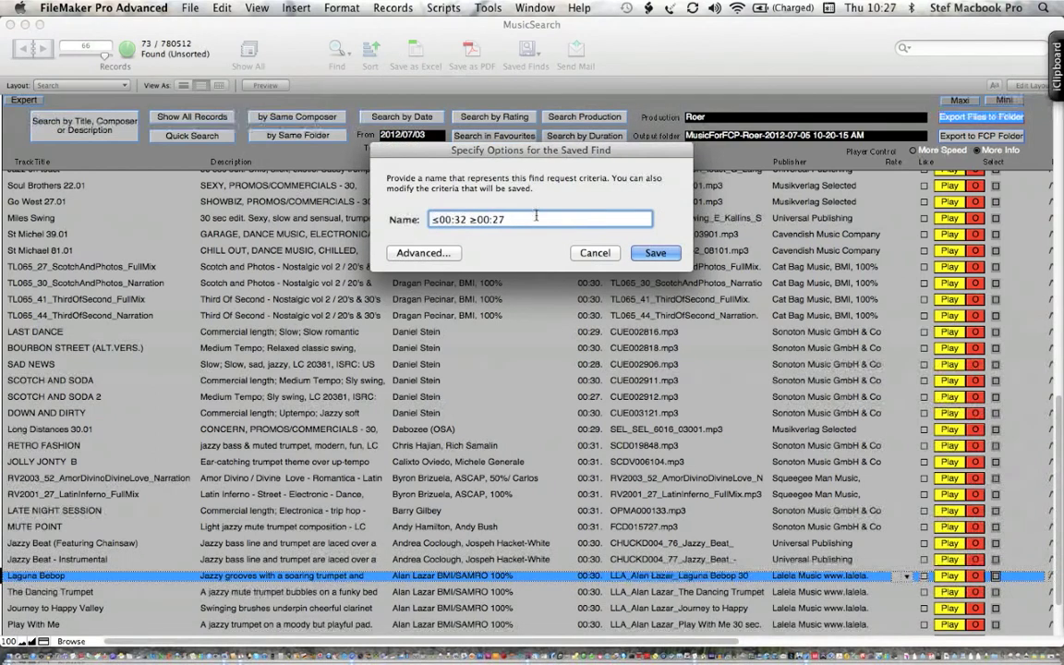
text(Jazzy Trumpet)
click(647, 253)
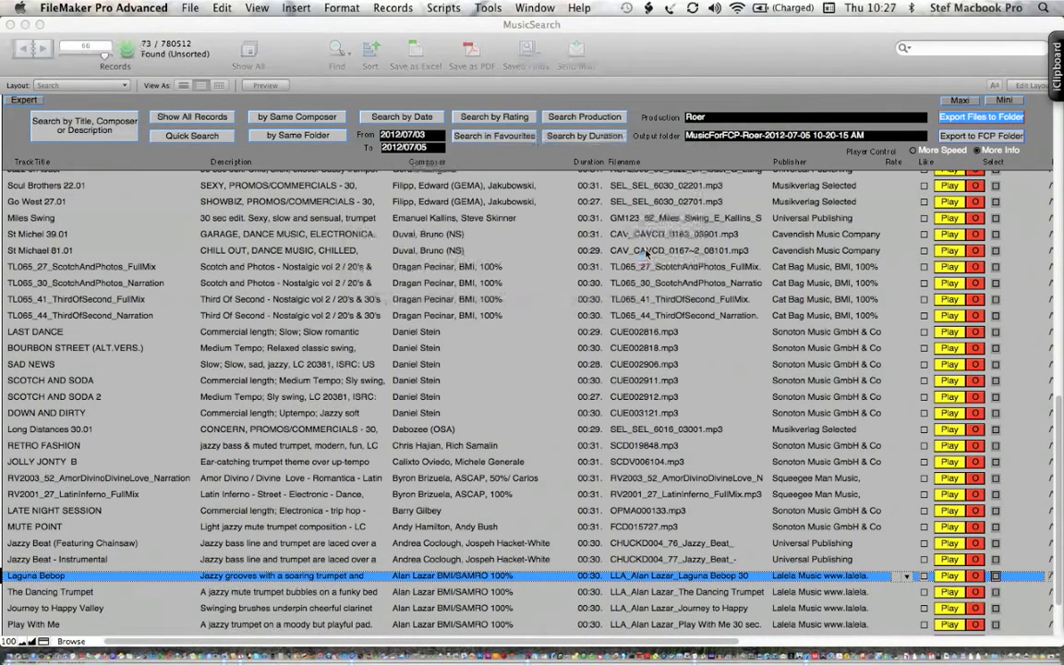
Step: Run the saved find "≤00:32 ≥00:27 Jazzy Trumpet" and cancel it while the query is processing
click(528, 56)
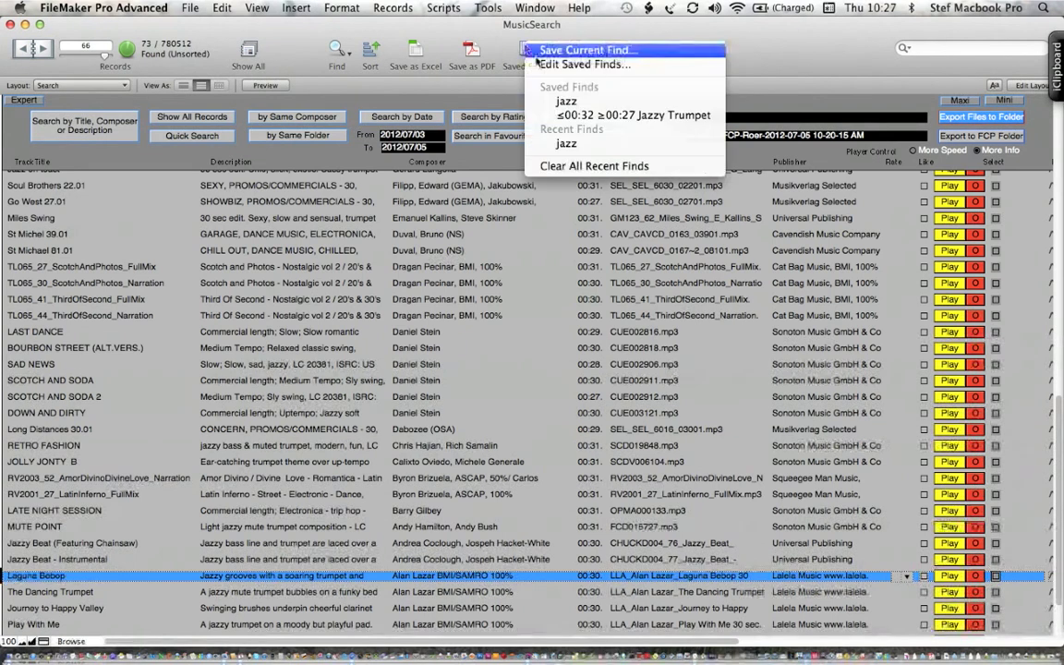
click(570, 117)
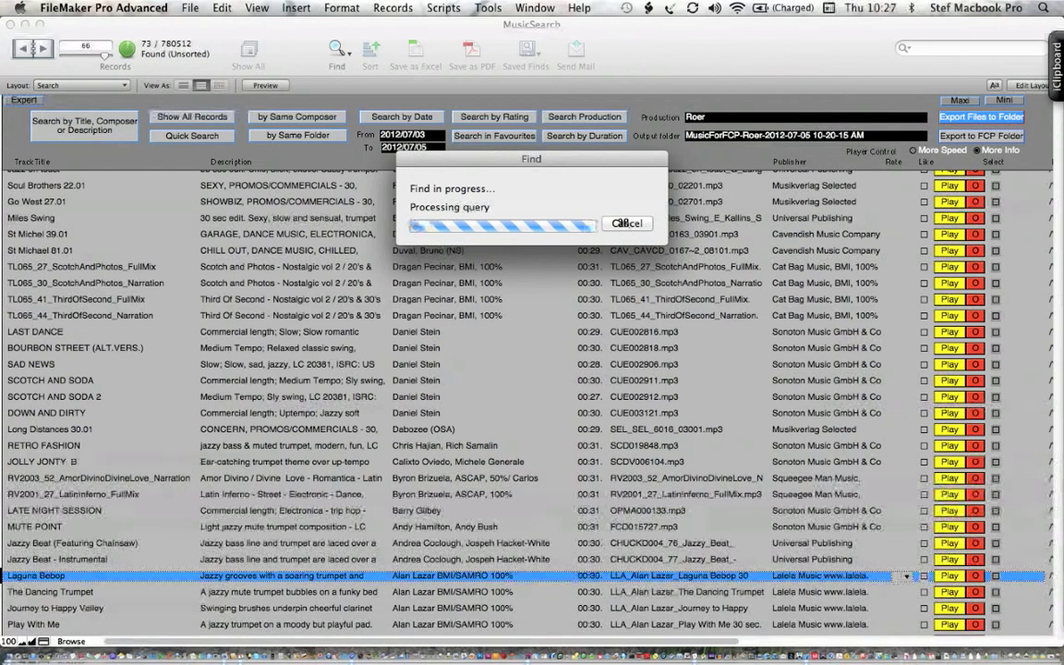
click(626, 222)
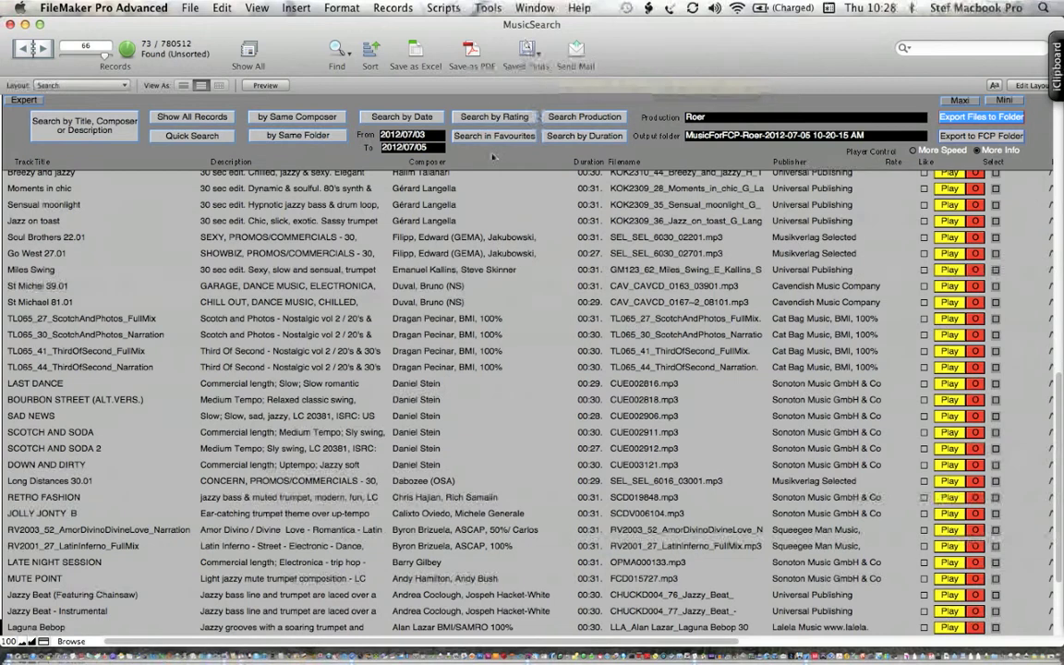
Step: Leave Expert mode by hiding the status toolbar of the database window
scroll(492, 157, right, 2)
scroll(492, 157, left, 2)
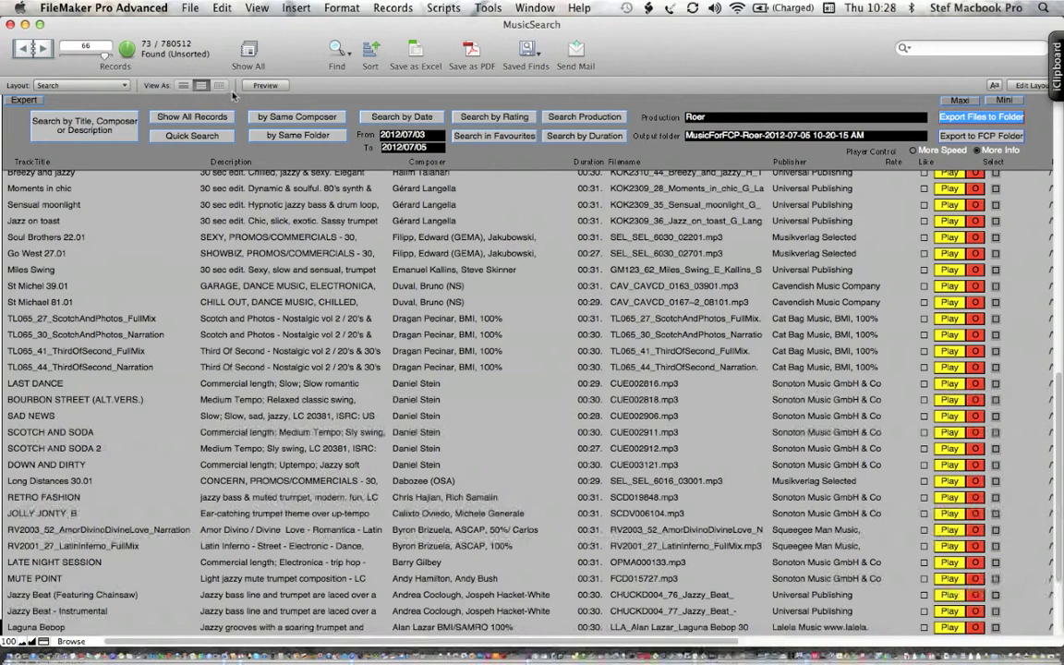
key(super+alt+s)
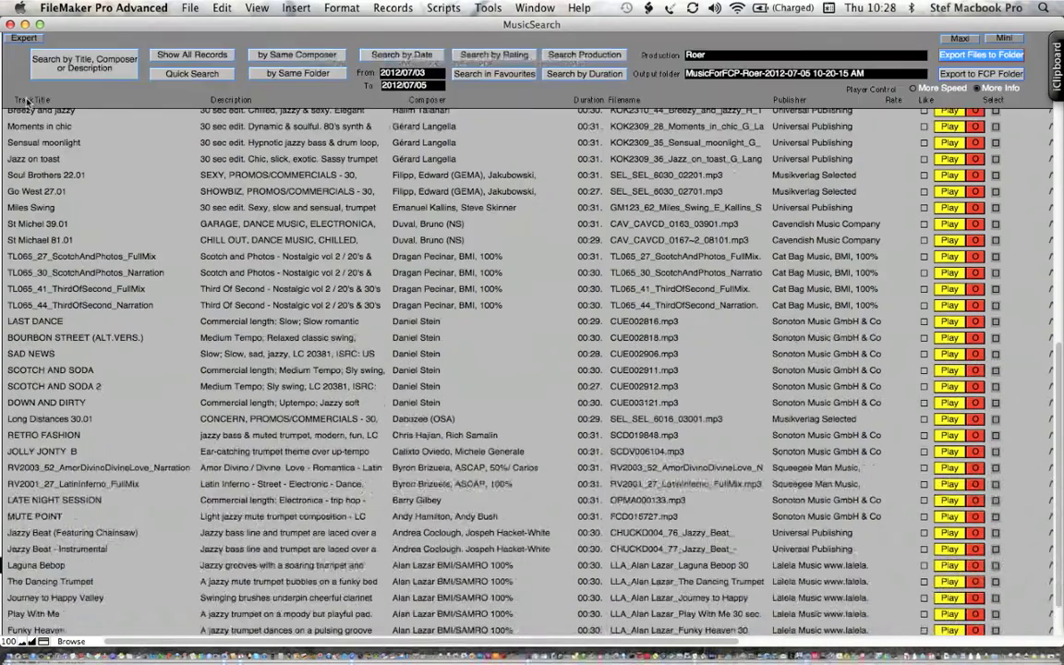
mouse_move(456, 659)
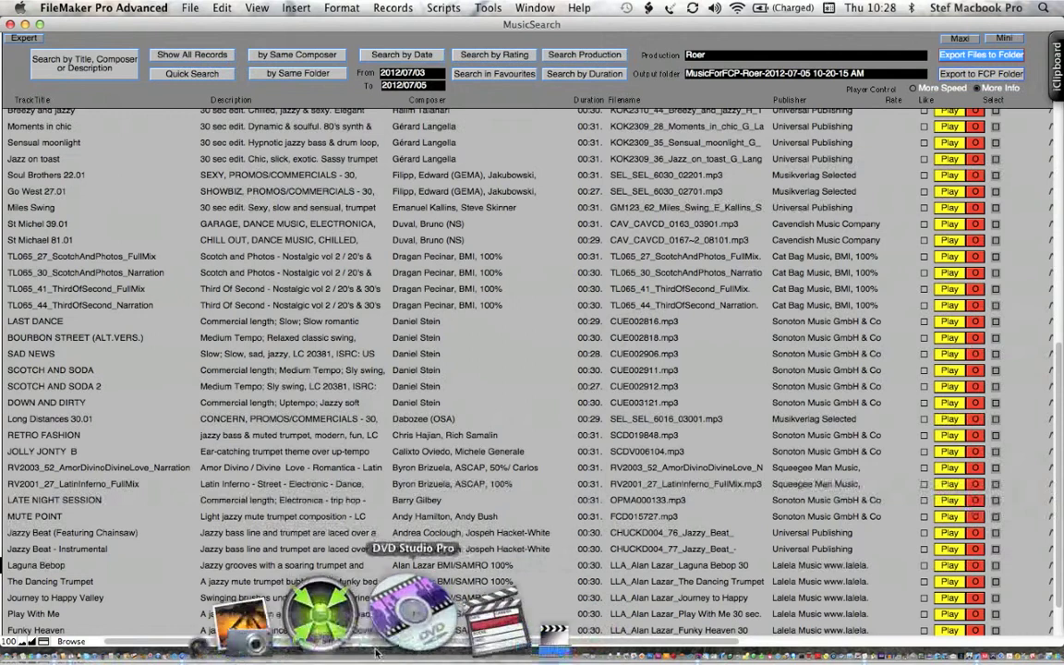
click(349, 646)
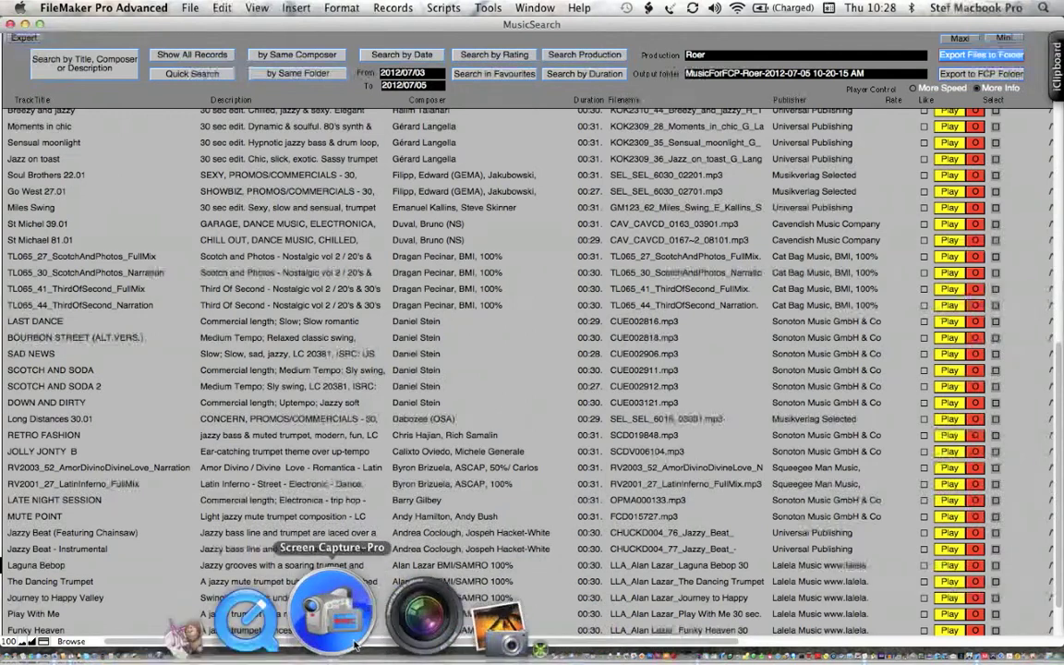